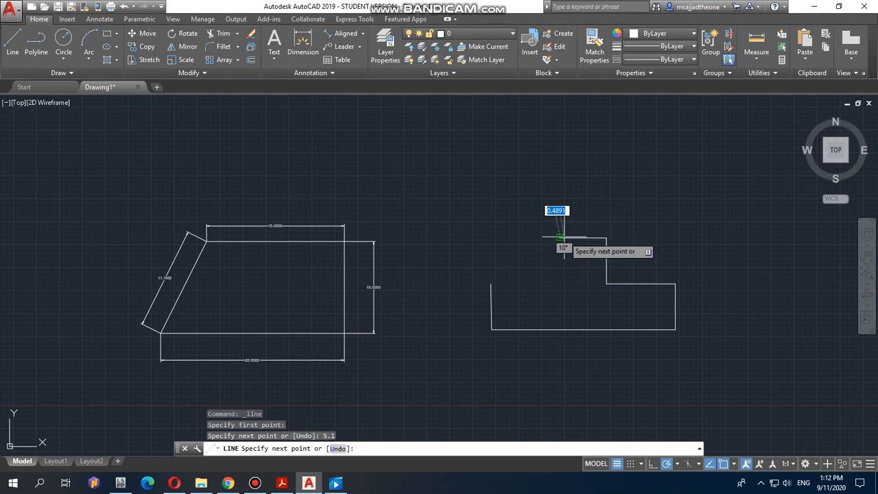
Following Drawings1.pdf, continue the T-shaped profile from the stem's upper-left corner with a 5-unit line downward and a 7.5-unit line leftward
key(alt+Tab)
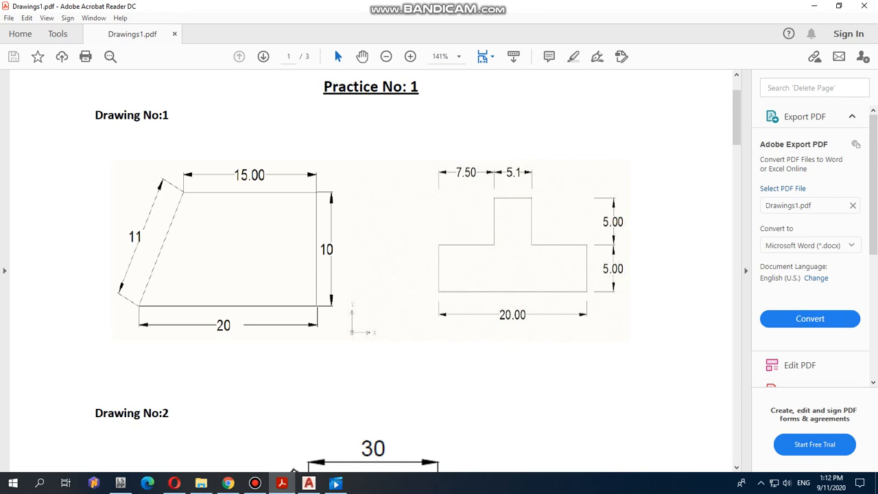
key(alt+Tab)
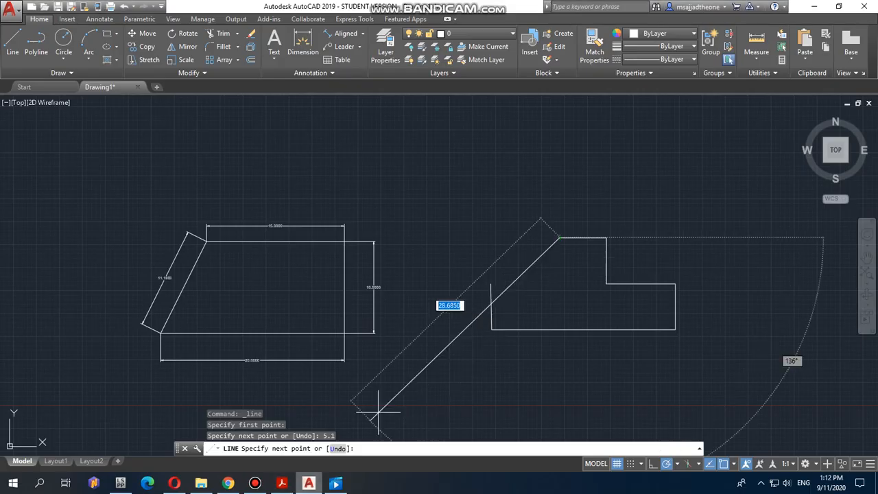
text(5)
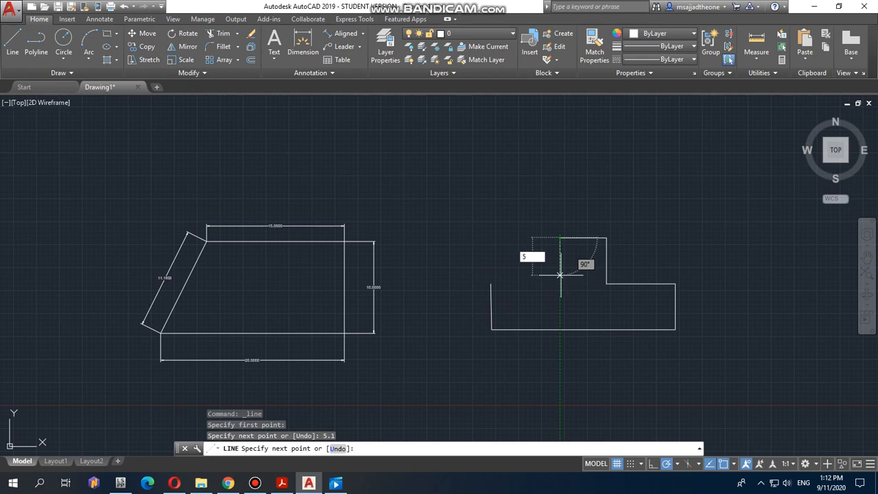
key(Return)
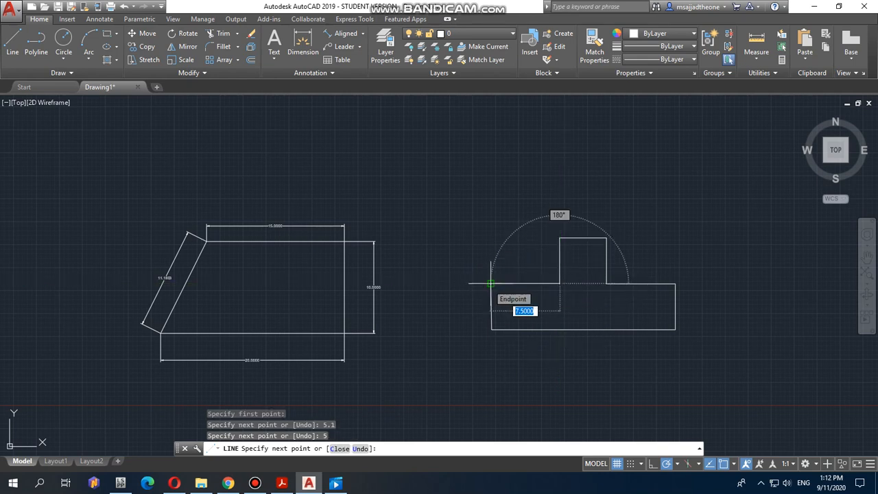
text(7.5)
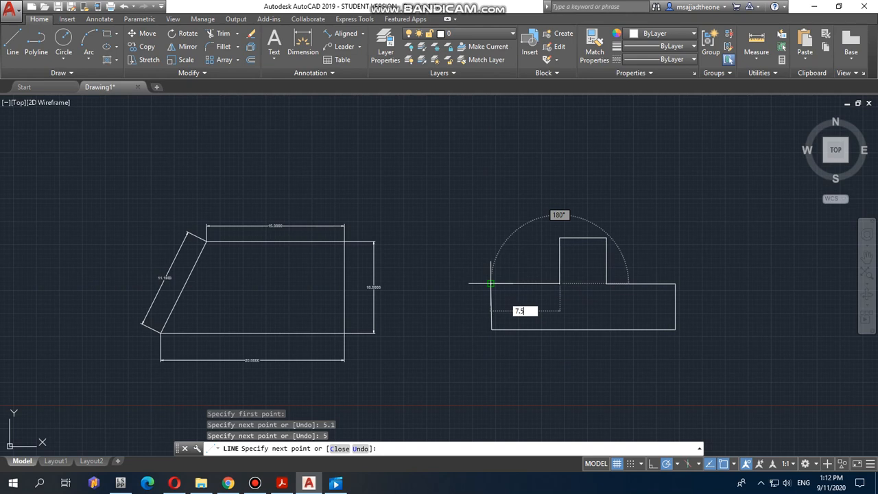
key(Return)
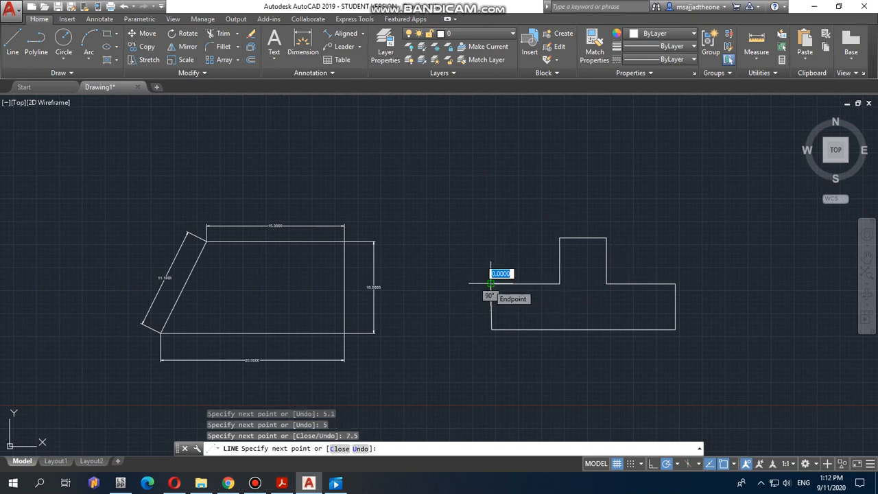
key(Escape)
Erase the short, slightly slanted line on the left side of the T-shaped profile
click(491, 309)
key(Delete)
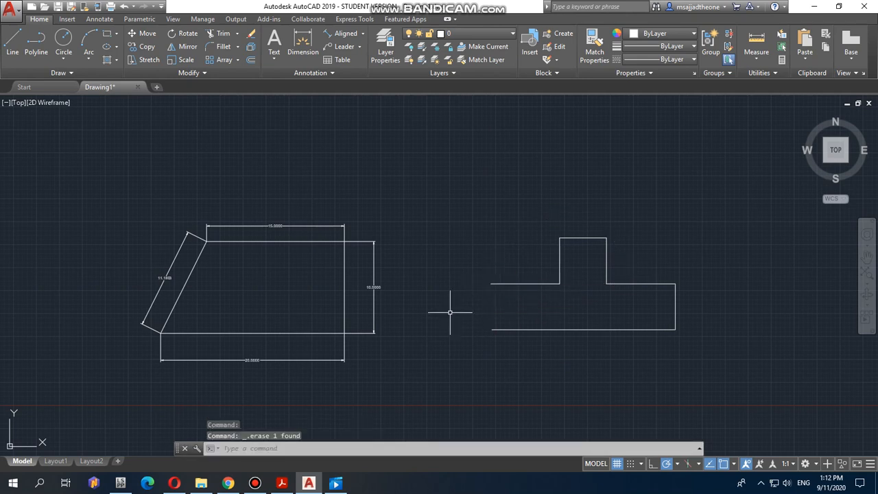
Try closing the open left side of the T-shaped profile with a vertical line, and undo that line
click(12, 42)
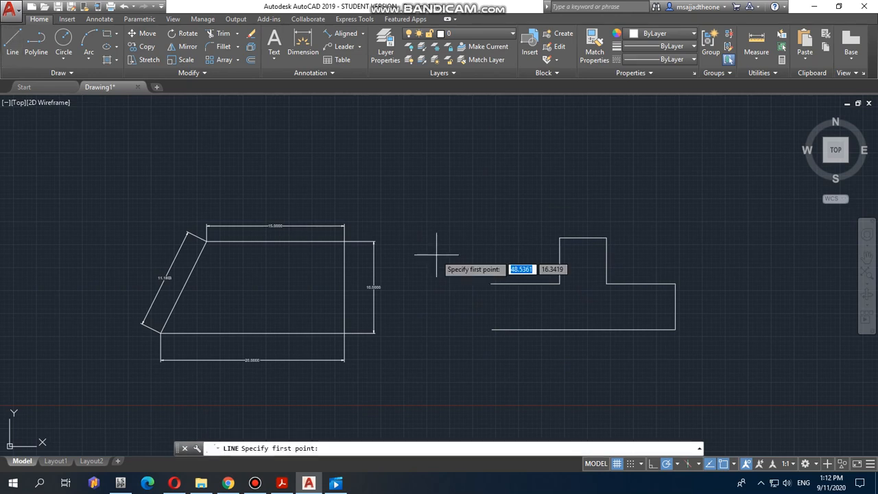
click(491, 284)
click(490, 329)
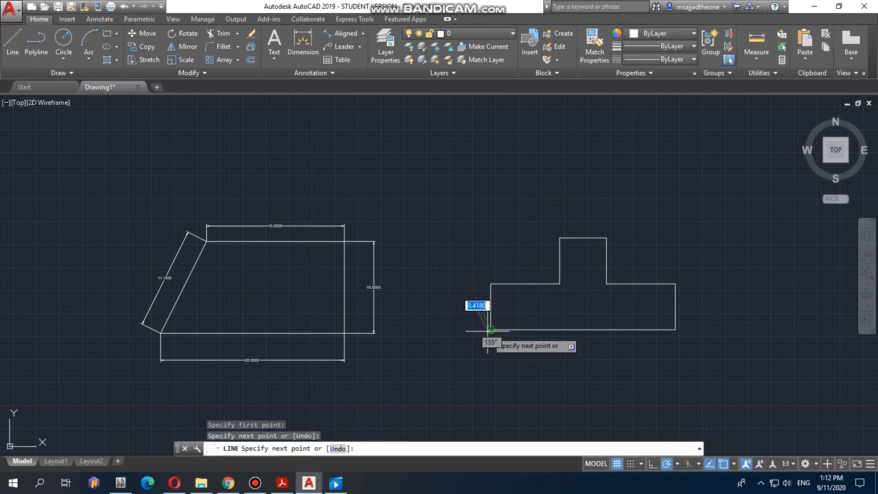
key(Escape)
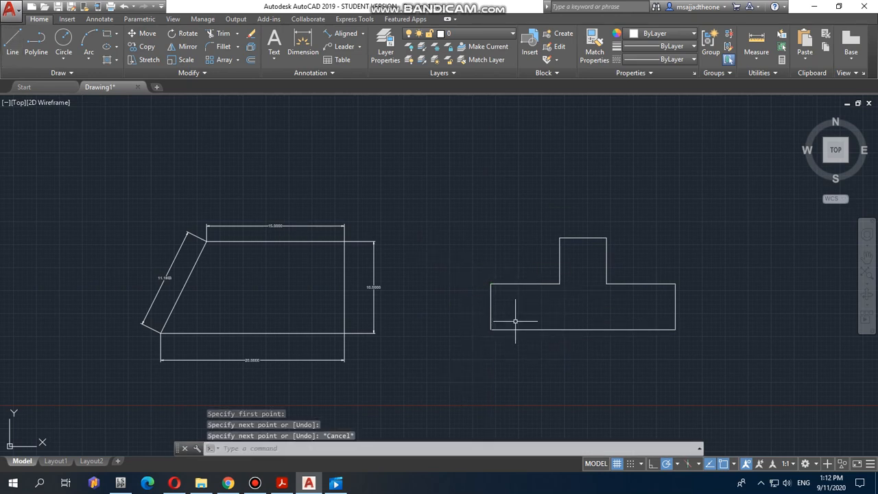
key(ctrl+z)
Close the T-shaped profile with a line from the left shoulder's outer endpoint to the left endpoint of the base line
click(13, 42)
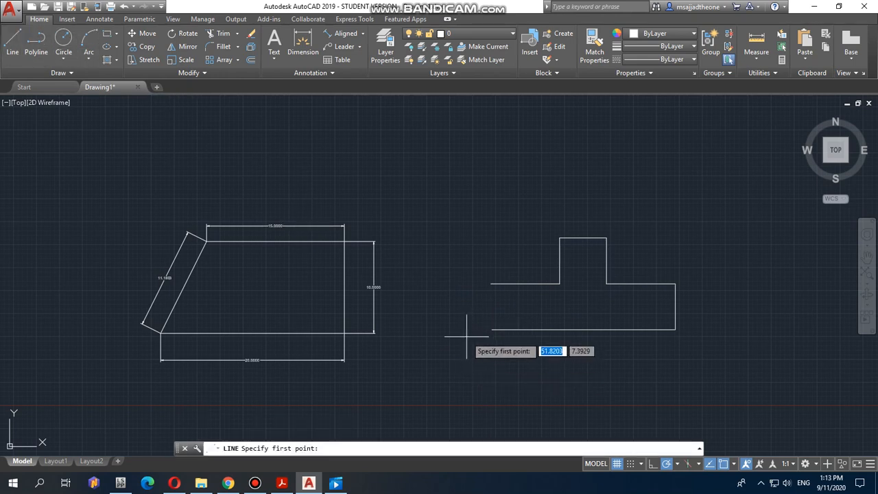
click(491, 283)
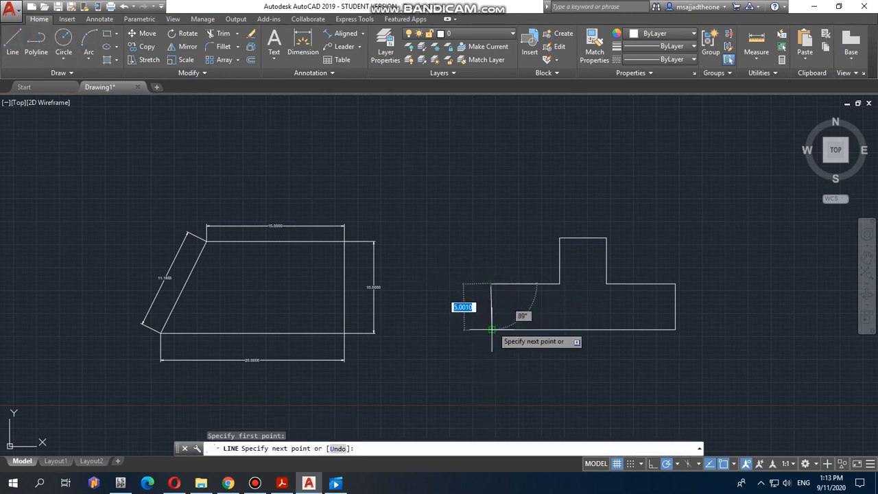
click(490, 329)
key(Escape)
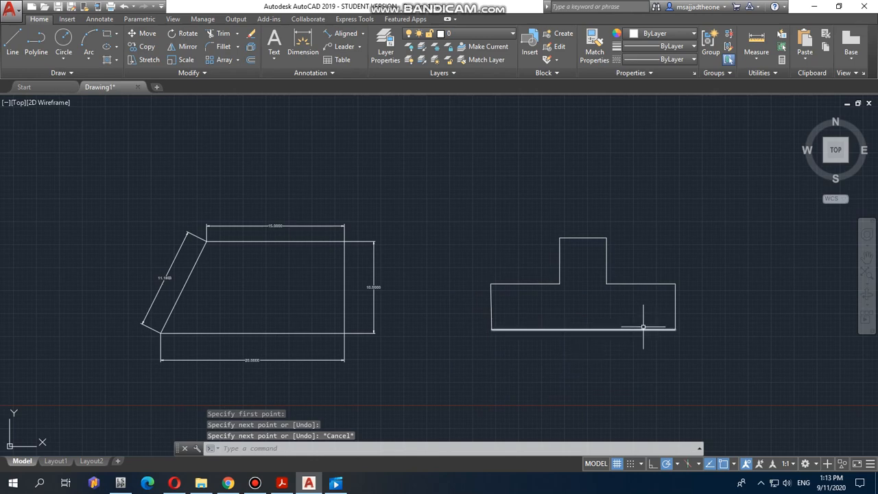
Inspect the finished T-shaped profile and compare it with Drawing No:1 in Drawings1.pdf in Acrobat Reader
scroll(594, 315, down, 5)
scroll(819, 309, up, 5)
middle_drag(820, 309, 476, 304)
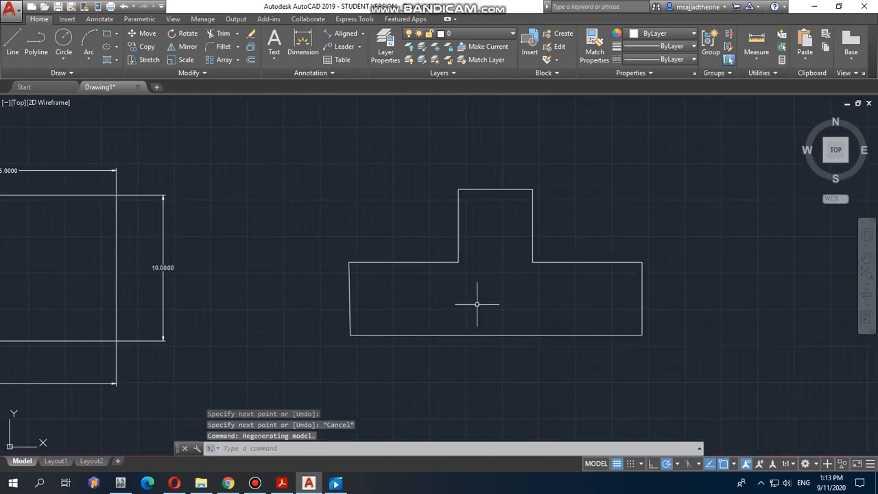
scroll(501, 298, up, 2)
scroll(525, 295, down, 4)
scroll(601, 292, up, 2)
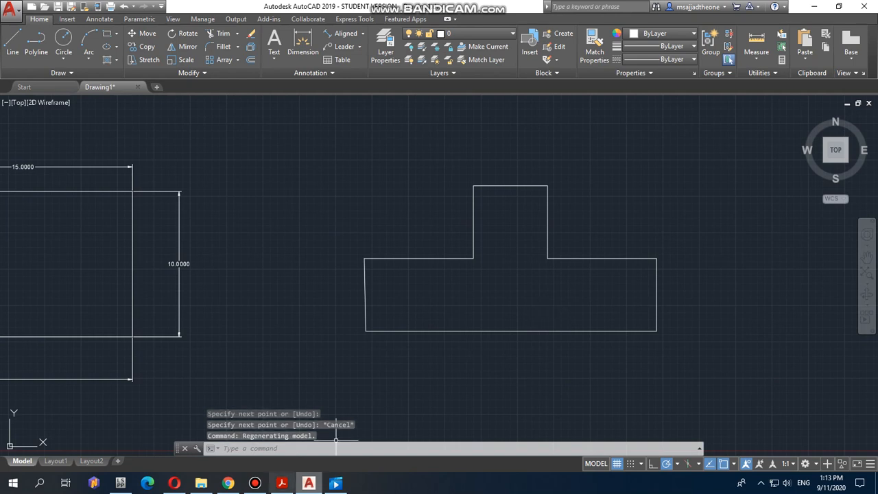
click(281, 483)
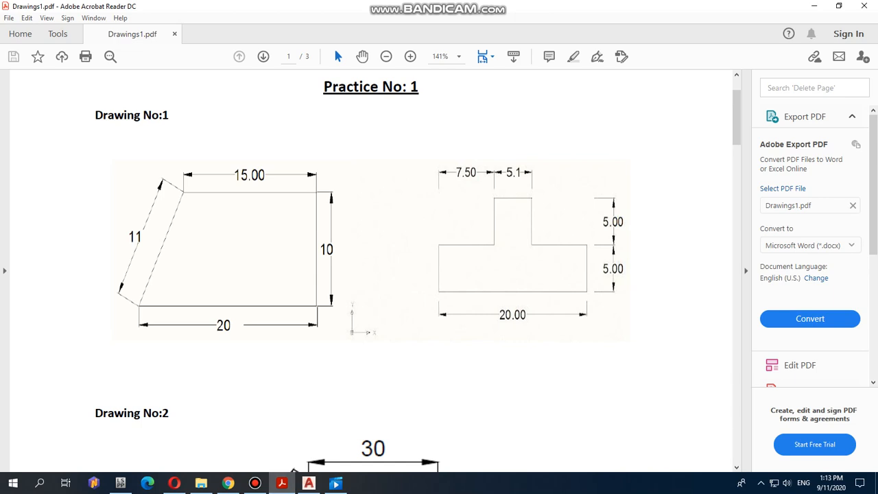
click(282, 483)
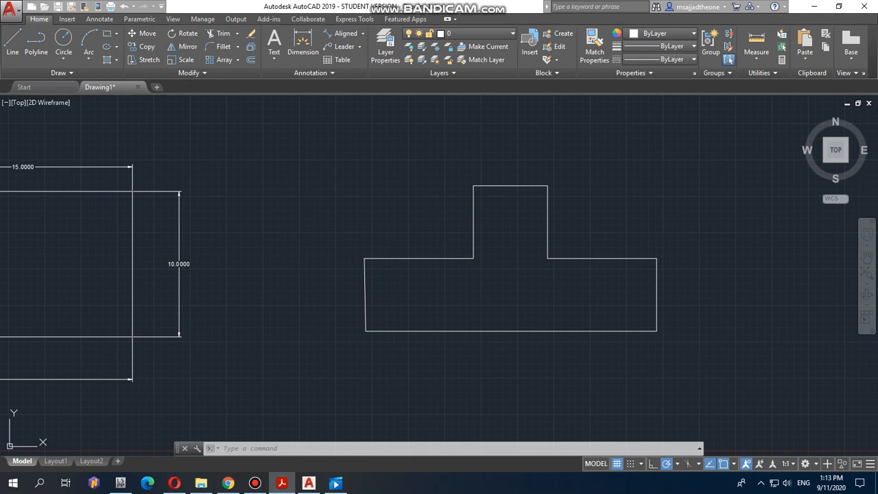
Add a horizontal linear dimension for the full base of the T-shaped profile, placed below it
click(362, 34)
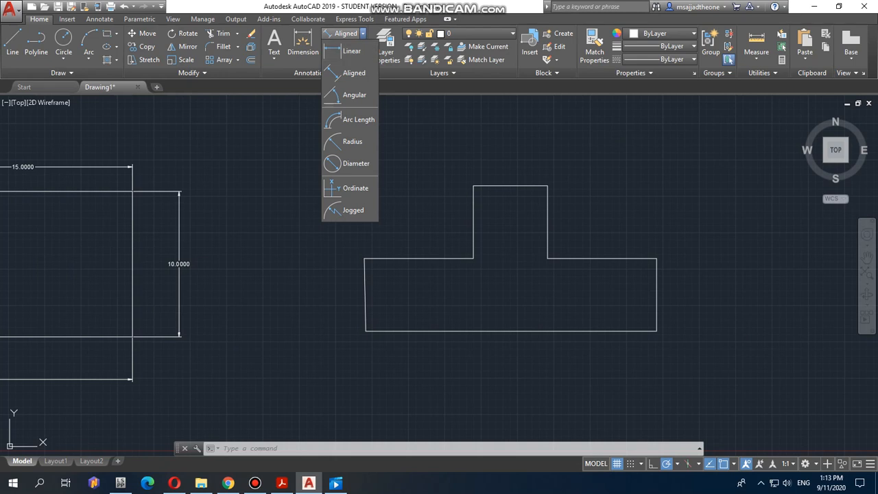
click(351, 50)
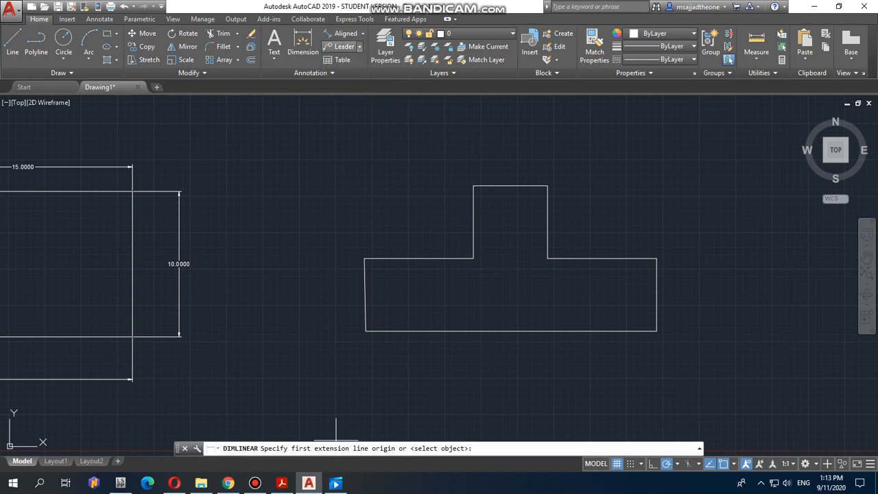
click(365, 331)
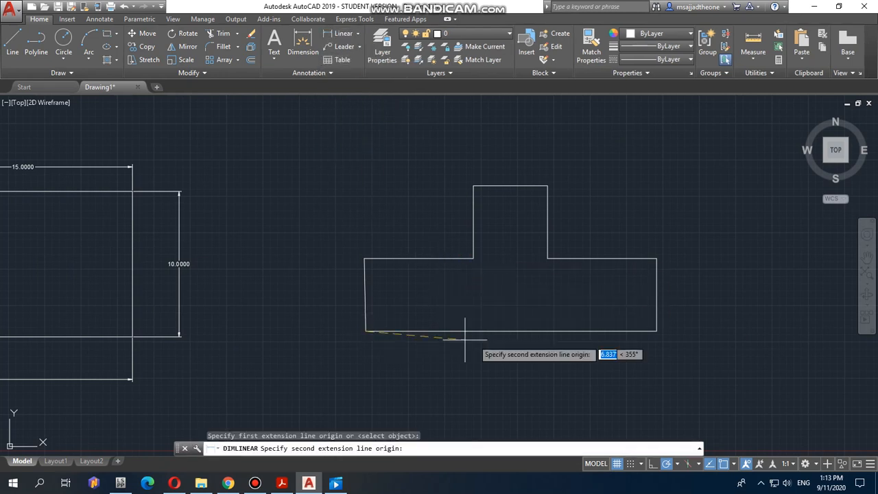
click(656, 331)
click(585, 366)
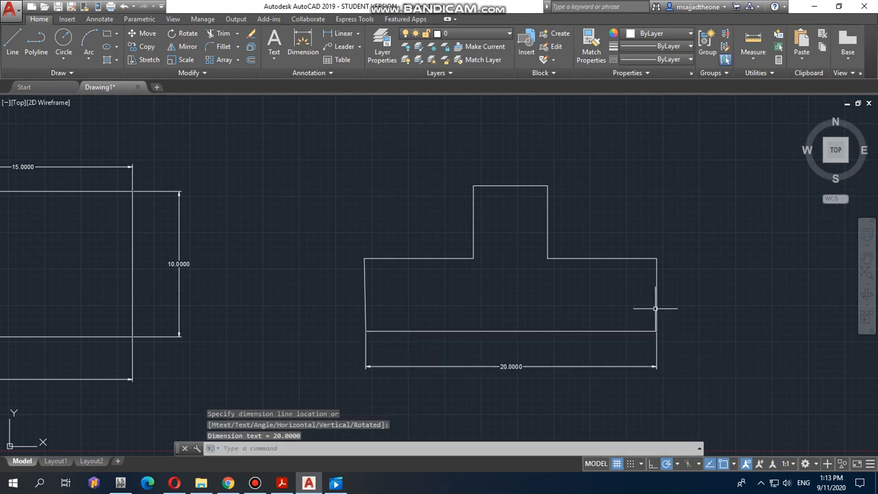
Add a vertical linear dimension for the right edge of the profile's base, placed outside the shape
click(340, 33)
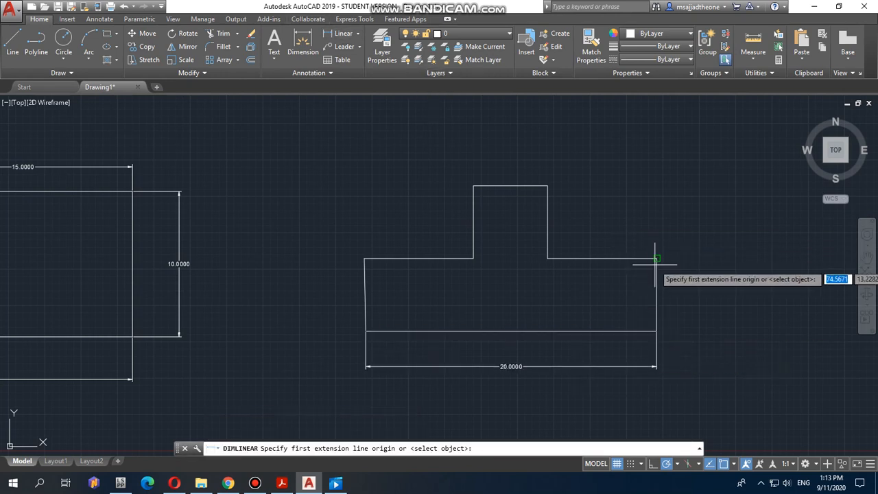
click(656, 259)
click(657, 331)
click(685, 322)
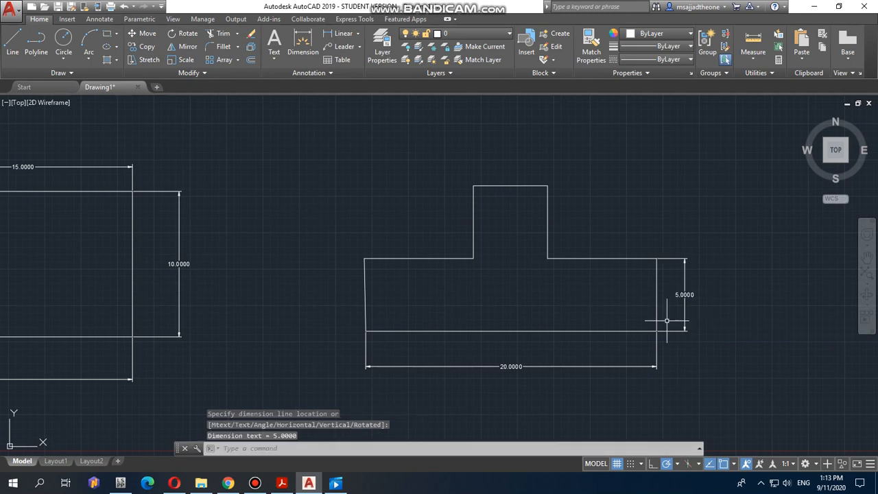
Add a horizontal linear dimension for the right shoulder of the T-shaped profile, placed above the level of the stem's top
key(Return)
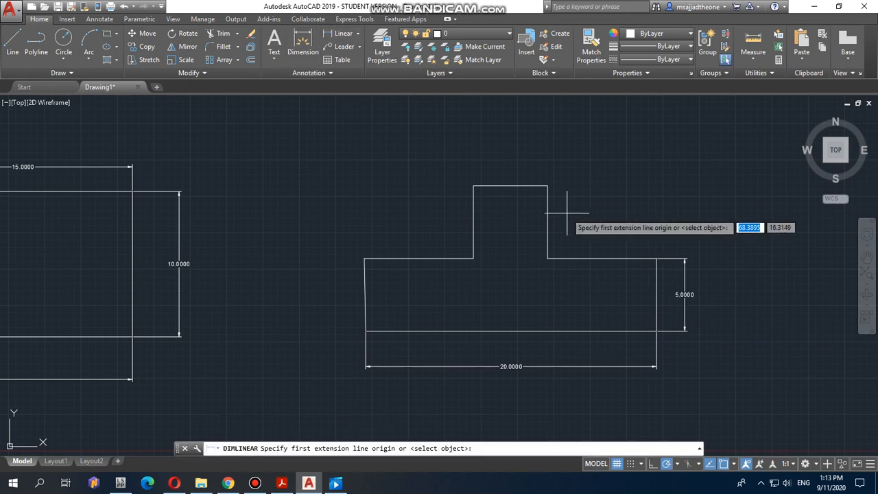
click(547, 258)
click(656, 259)
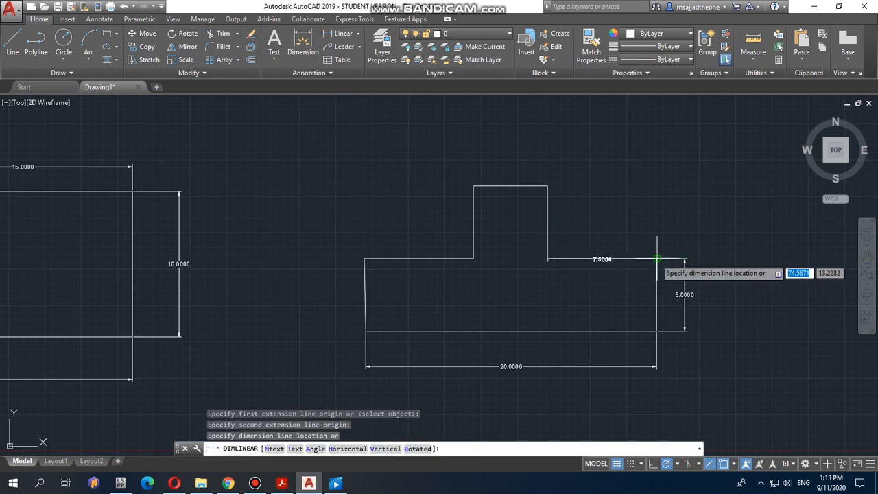
click(638, 154)
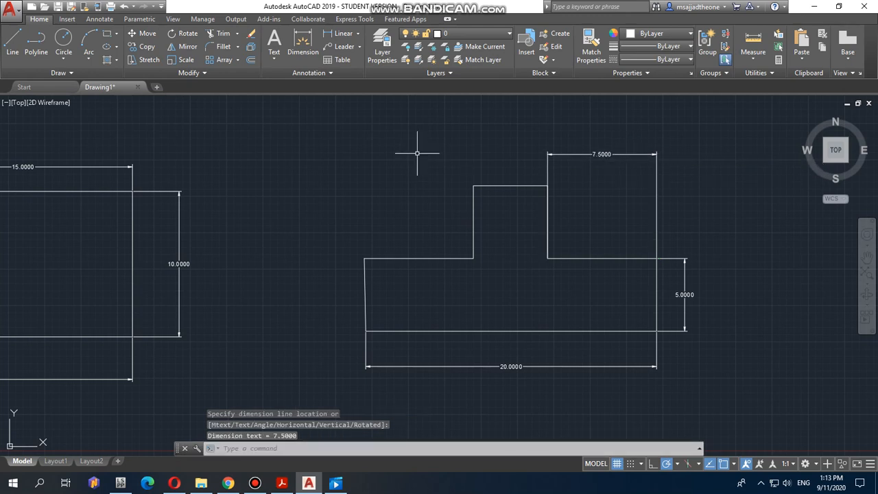
Add a horizontal linear dimension for the stem's top edge, roughly in line with the right shoulder's dimension
key(Return)
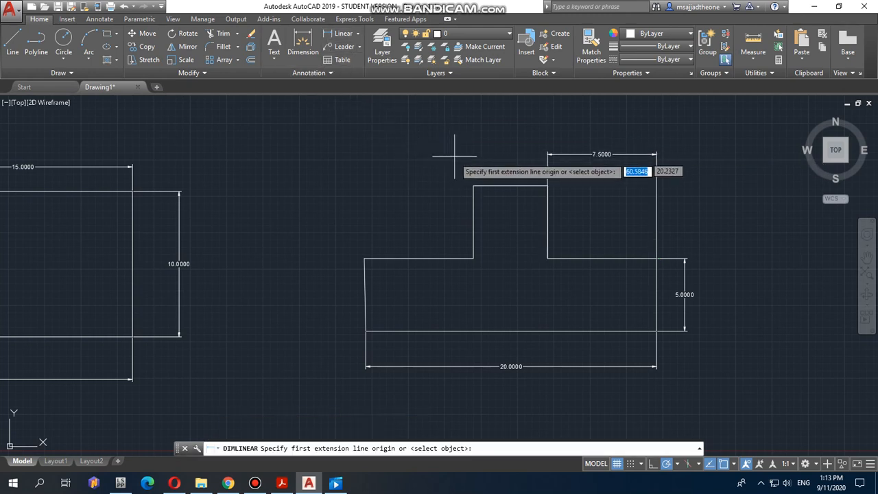
click(474, 185)
click(562, 185)
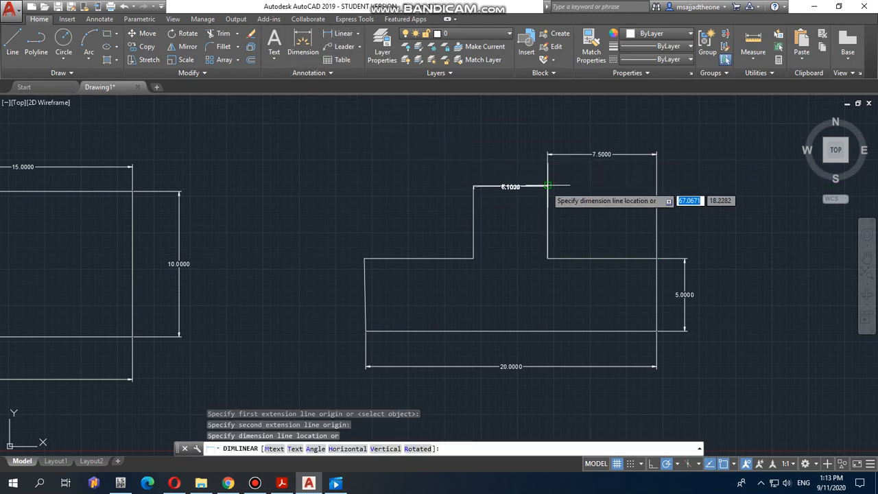
click(539, 153)
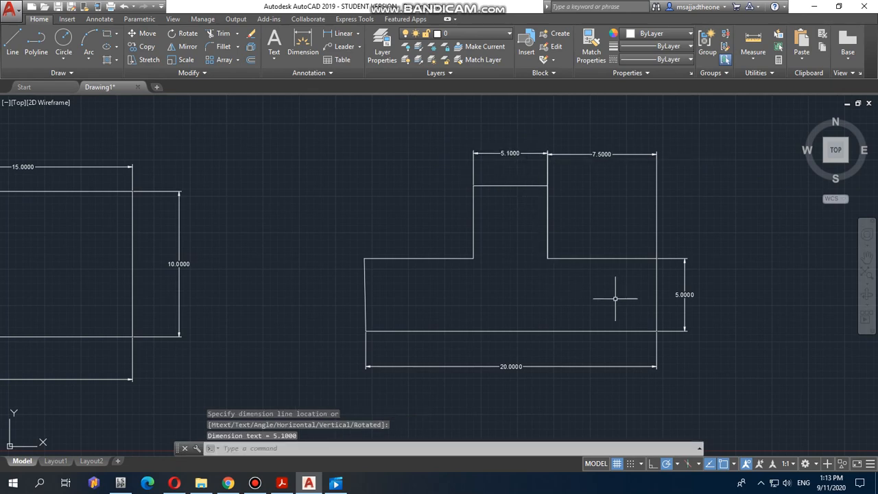
scroll(617, 297, down, 1)
scroll(616, 298, up, 1)
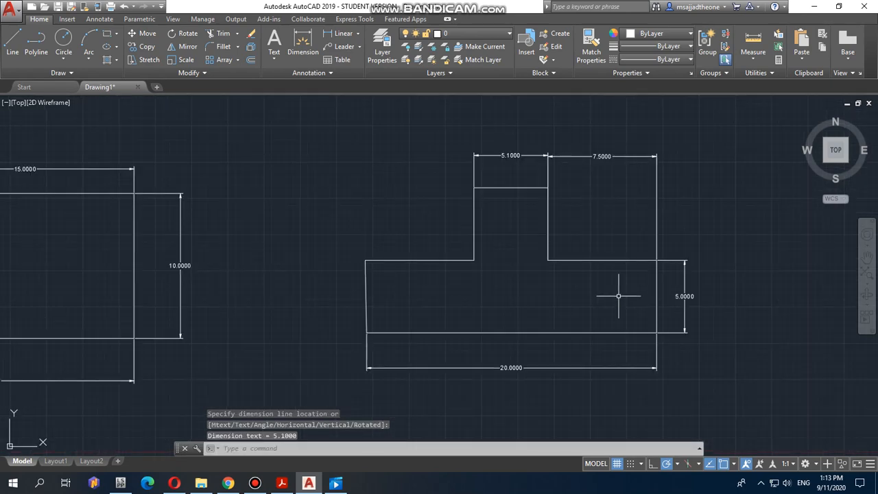
scroll(618, 296, down, 4)
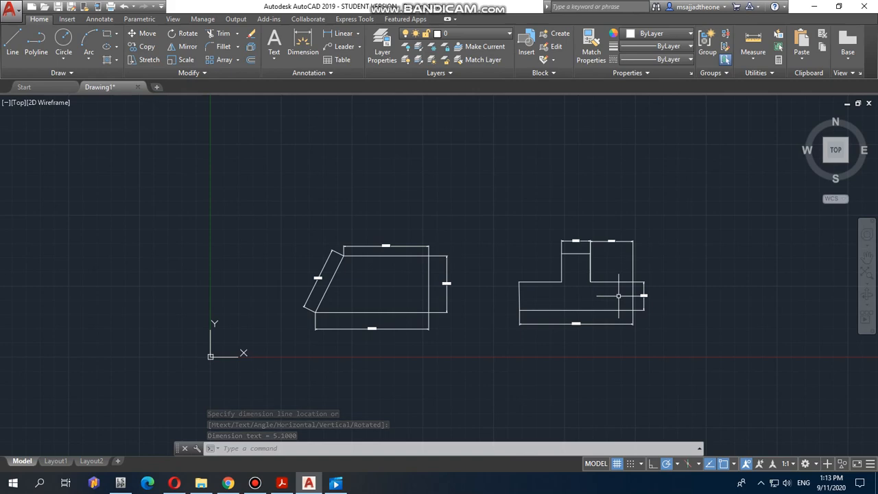
scroll(618, 296, up, 4)
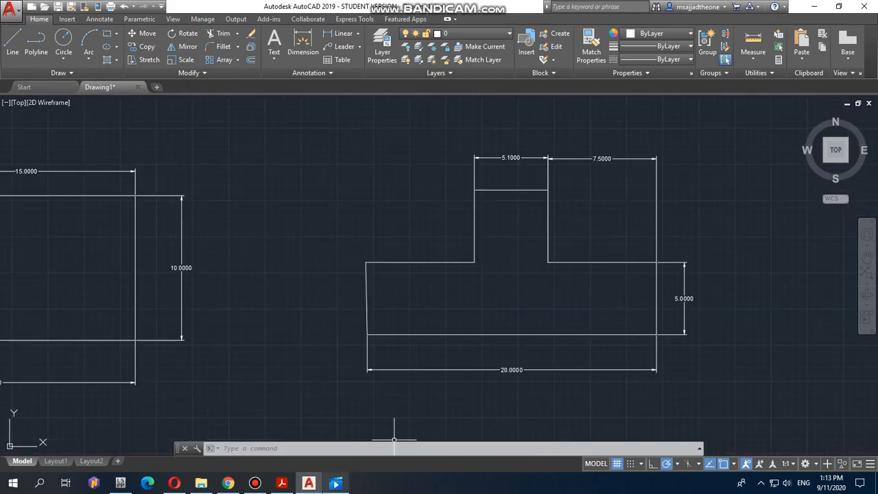
Switch to Drawings1.pdf in Acrobat Reader and look through the following exercises, Drawing No:2 and Drawing No:3
click(281, 483)
scroll(371, 274, down, 4)
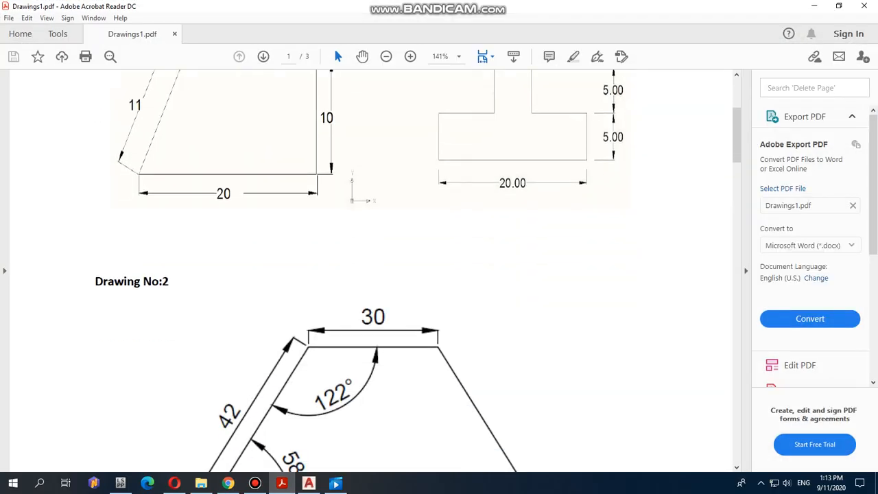
scroll(432, 302, down, 4)
scroll(432, 302, down, 4)
scroll(432, 302, up, 3)
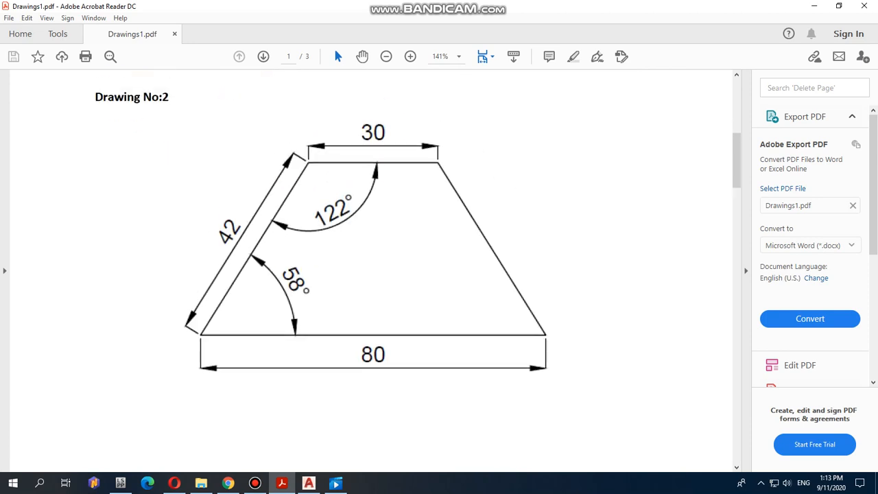
scroll(432, 302, up, 3)
scroll(432, 302, down, 8)
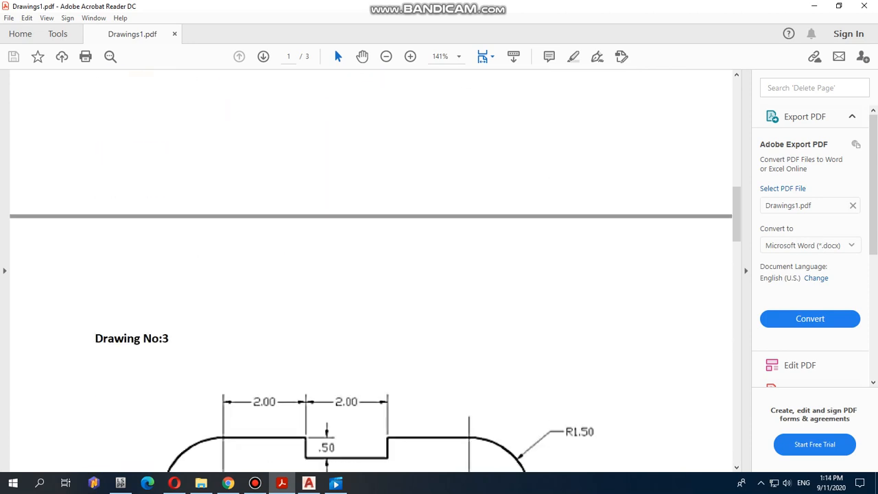
Return to Drawing No:2 in the PDF and examine the trapezoid's lengths and angles
scroll(371, 274, down, 6)
scroll(370, 274, up, 7)
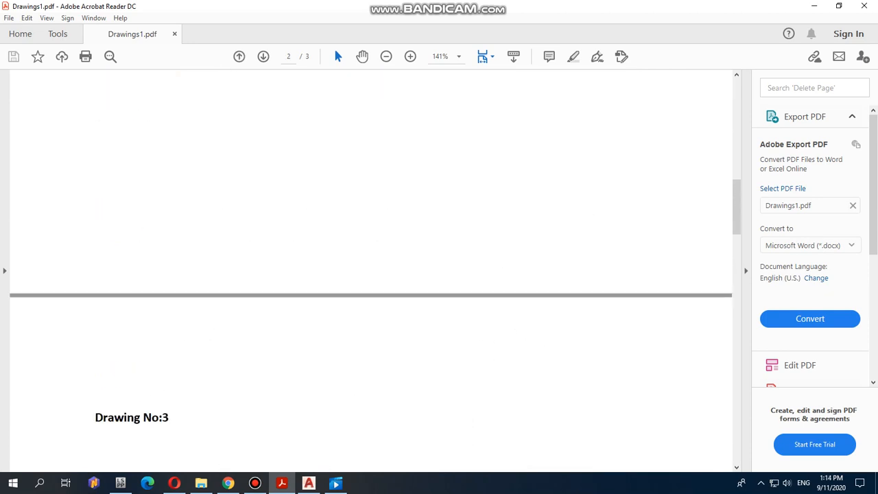
scroll(433, 288, up, 6)
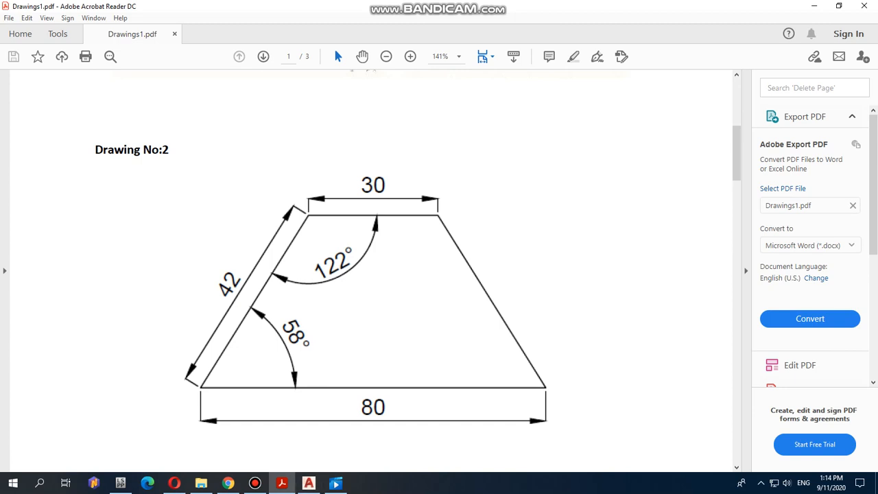
Switch to AutoCAD and draw a horizontal base line 80 units long in the empty space beyond the T-shaped profile
key(alt+Tab)
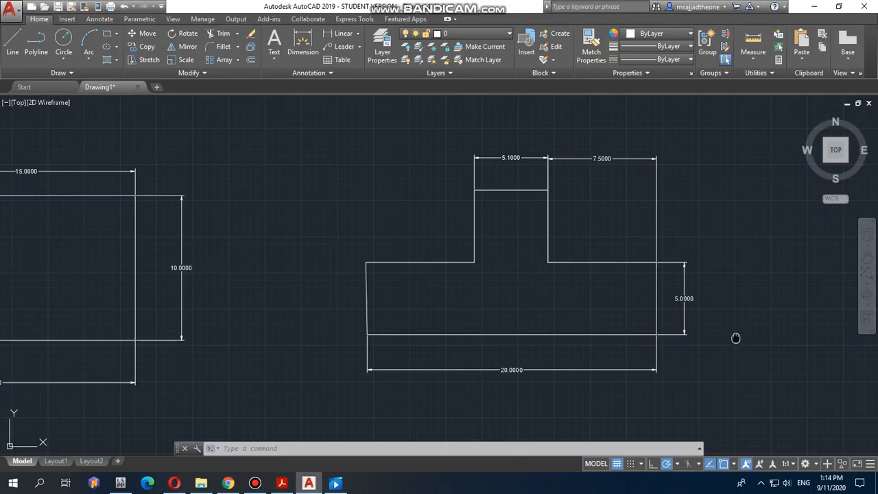
middle_drag(735, 337, 245, 347)
scroll(245, 347, down, 2)
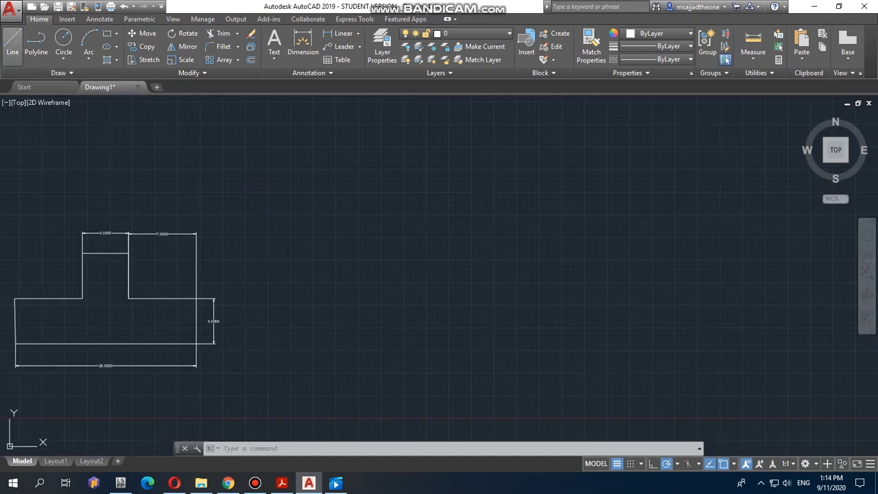
click(12, 43)
click(391, 355)
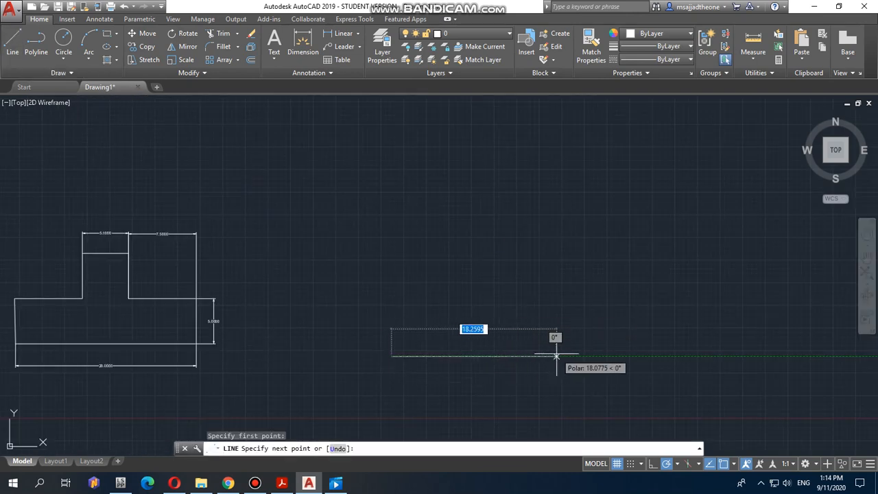
text(80)
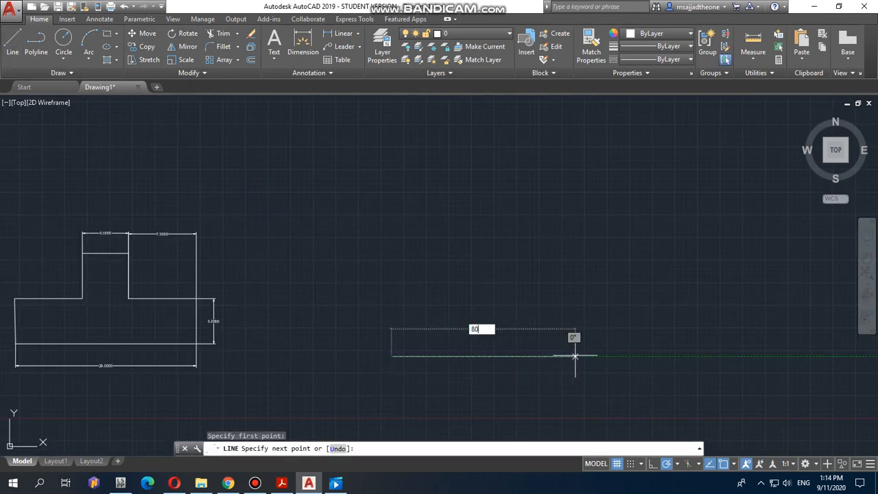
key(Return)
scroll(576, 357, down, 1)
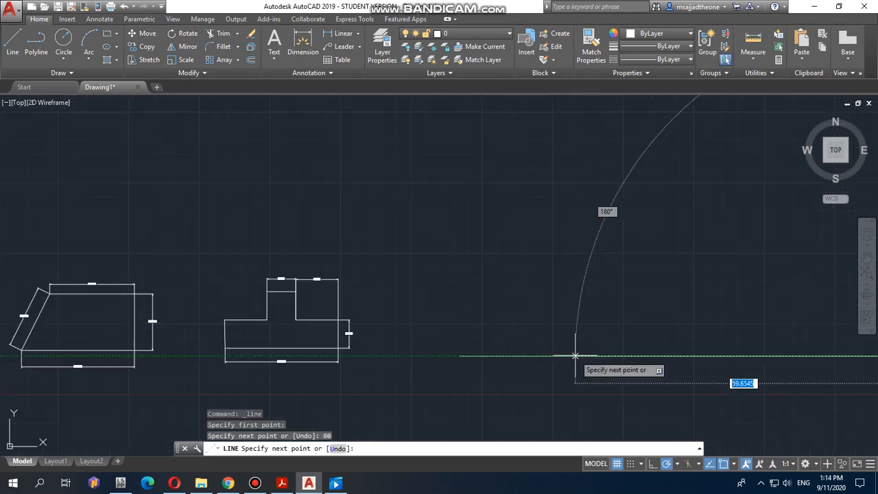
middle_drag(601, 350, 319, 347)
key(Escape)
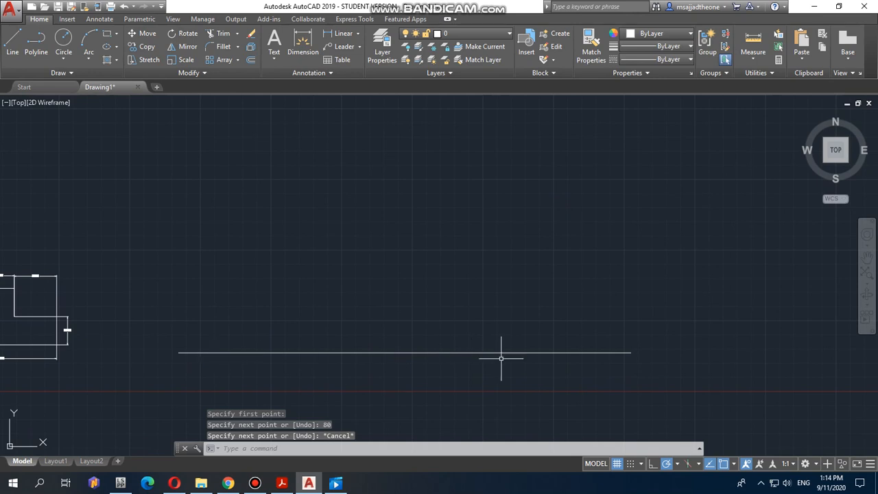
Draw the trapezoid's slanted side from the base line's left end with a 58° angle override and a length of 42 units
click(281, 483)
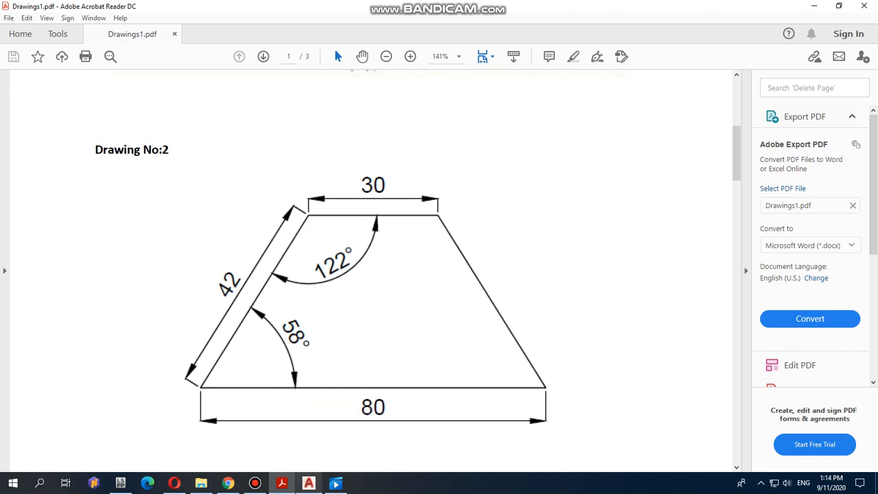
click(309, 483)
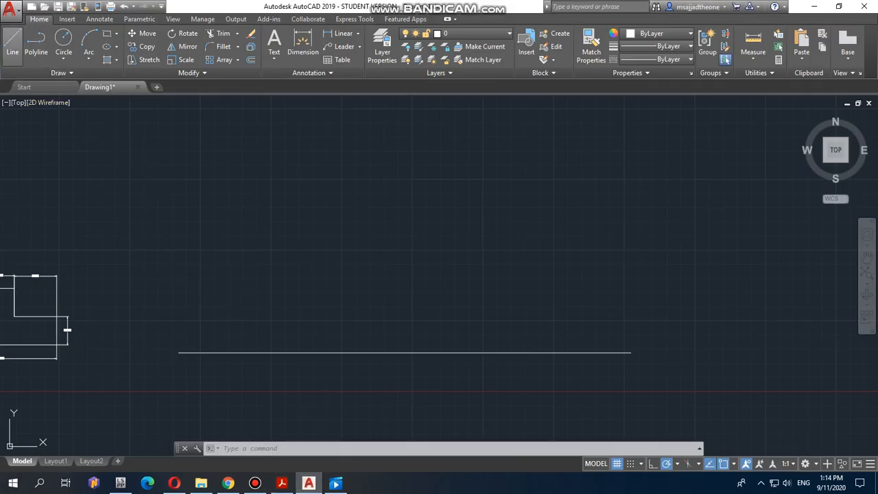
click(12, 41)
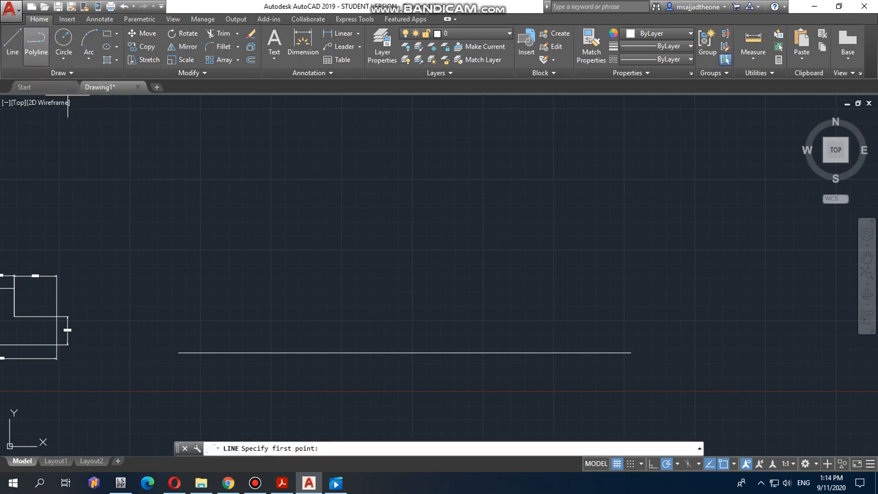
click(179, 353)
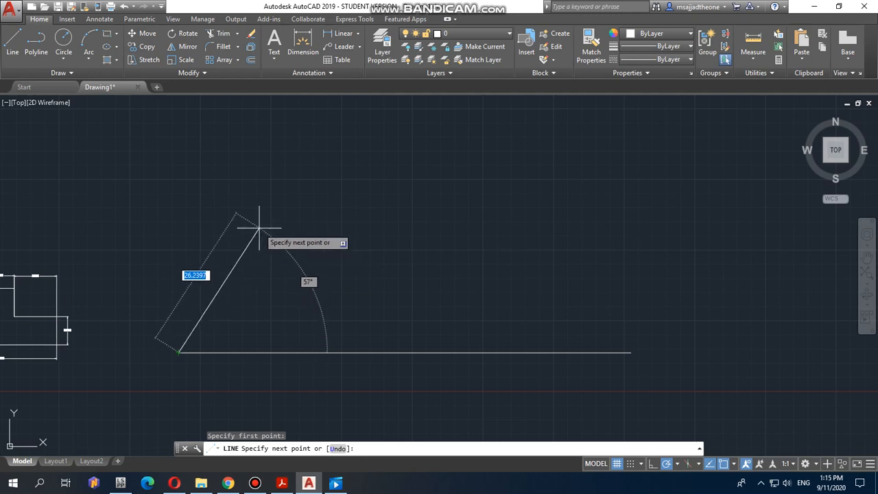
text(<)
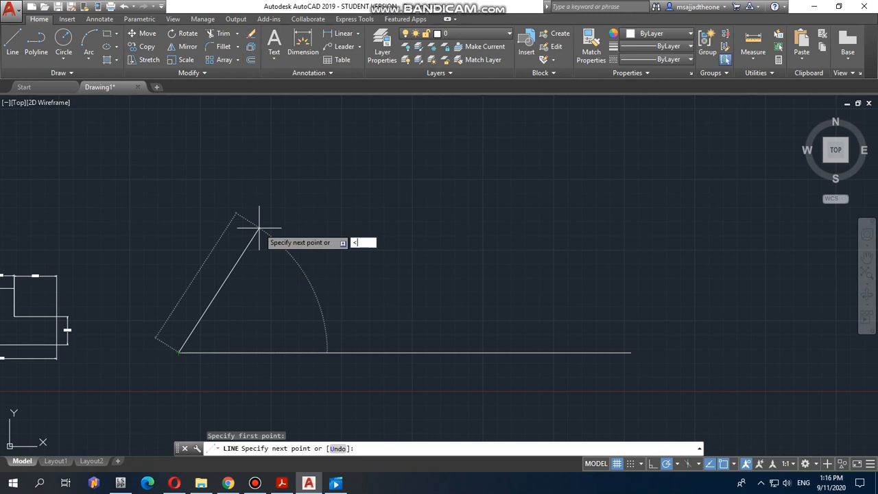
text(45)
click(281, 483)
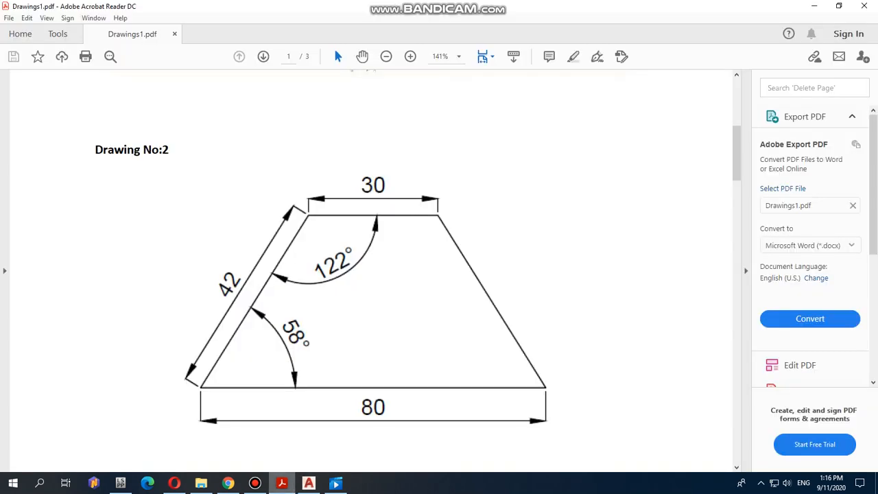
click(282, 483)
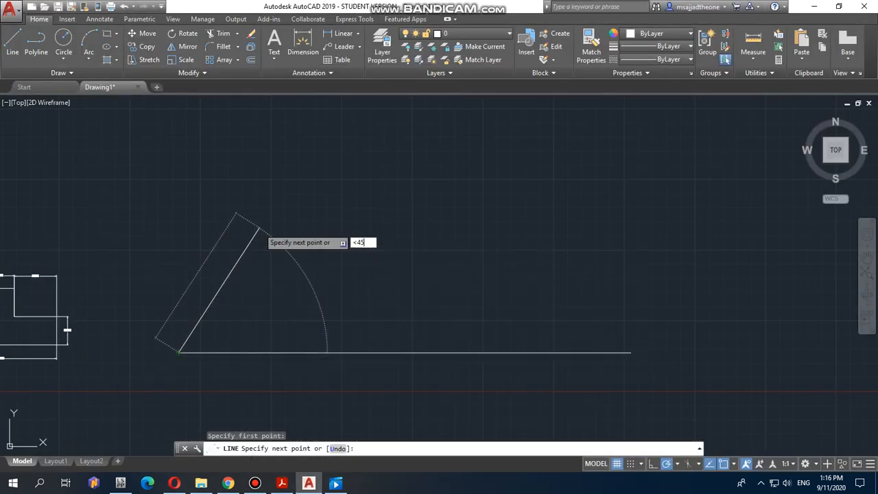
text(58)
key(Return)
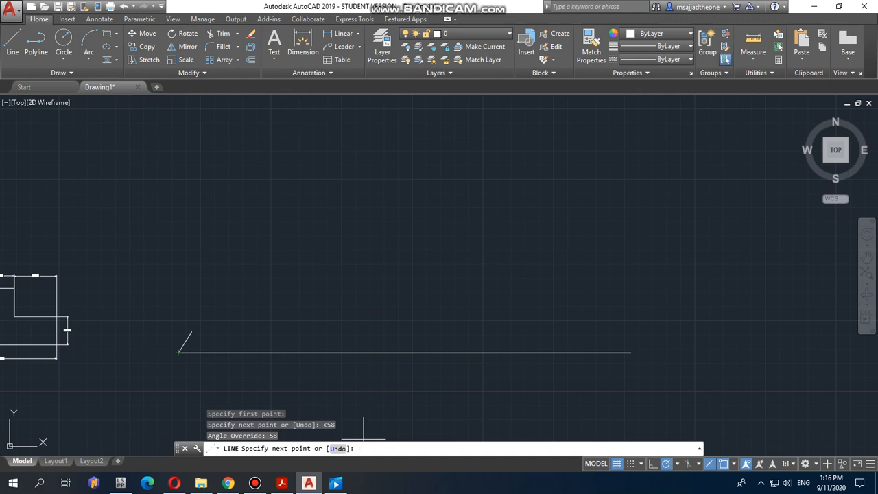
click(281, 483)
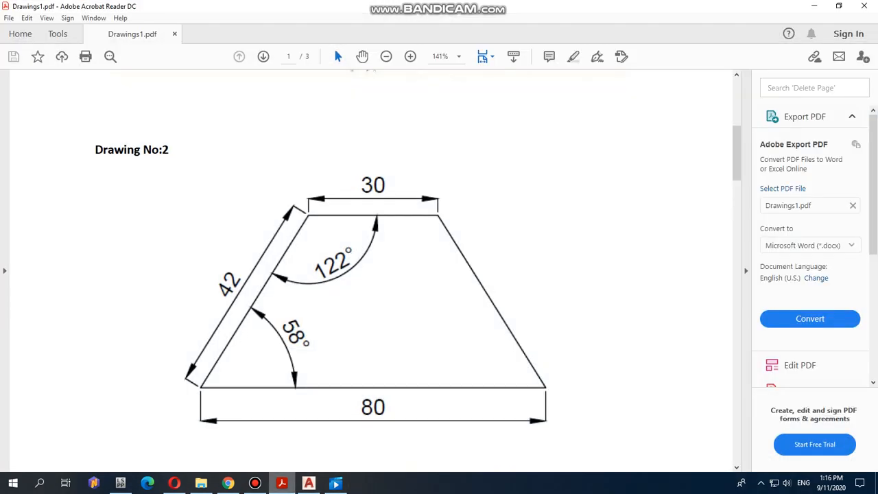
click(281, 483)
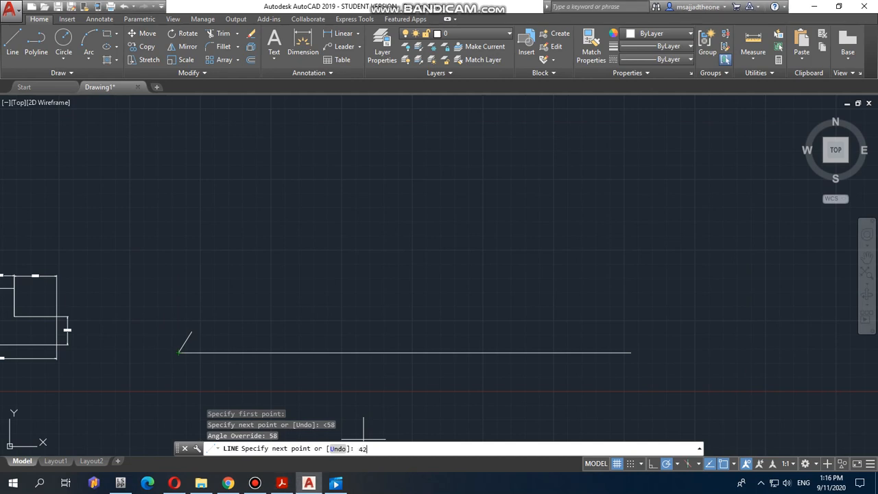
key(Return)
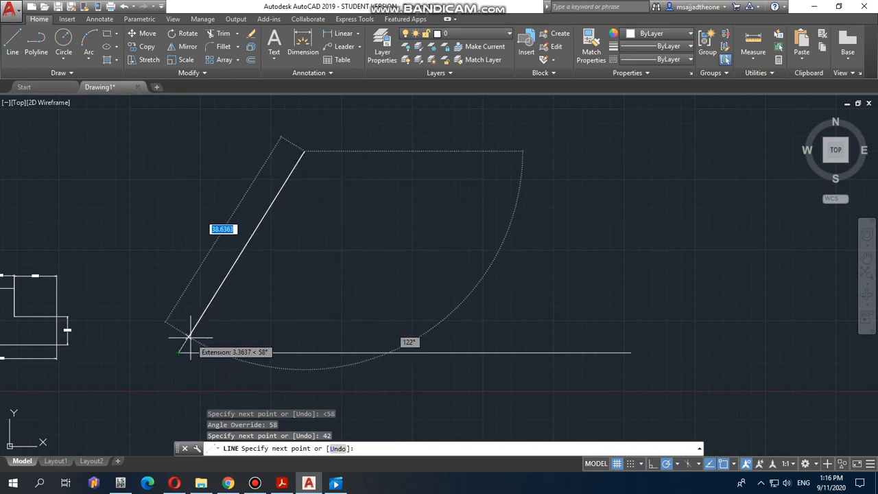
key(Escape)
Delete the slanted line, keeping only the trapezoid's base line
click(209, 304)
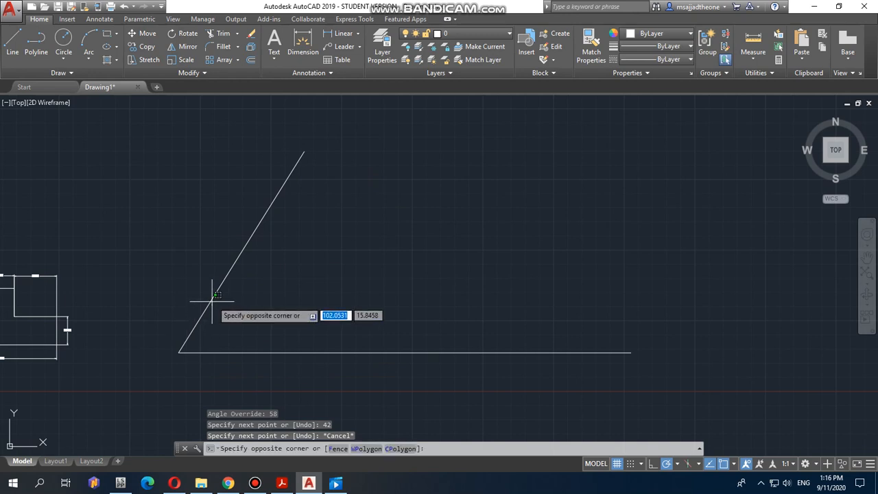
click(213, 297)
click(213, 297)
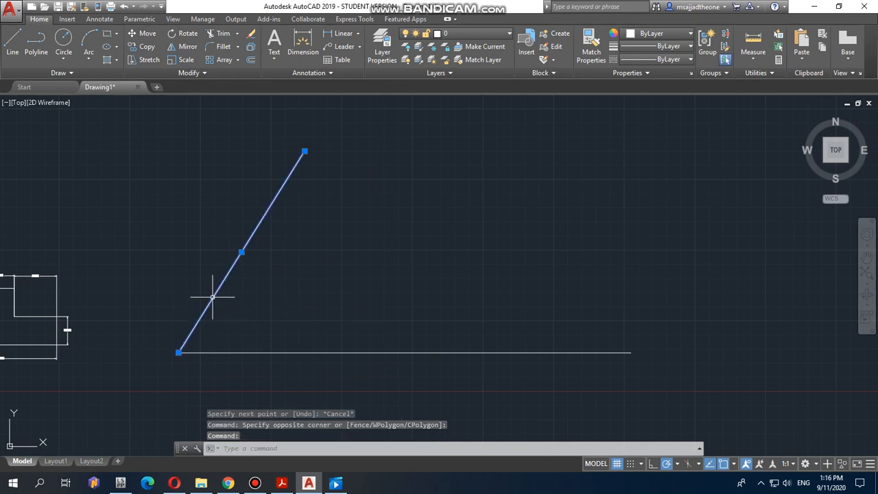
key(Delete)
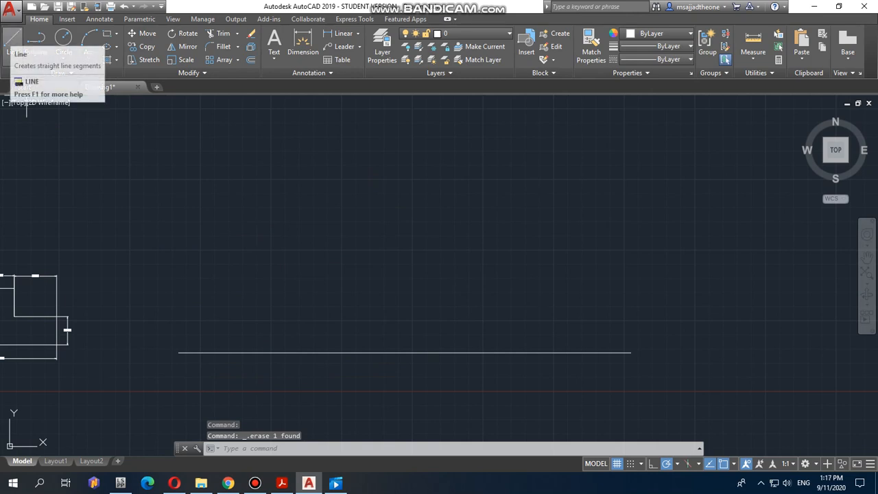
Draw the left side again from the base line's left end, locked to a 58° angle and 42 units long
click(12, 43)
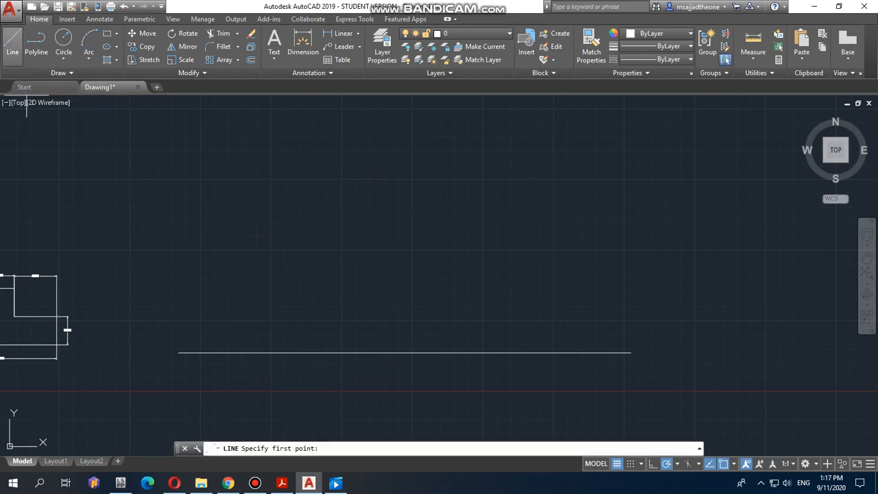
click(178, 353)
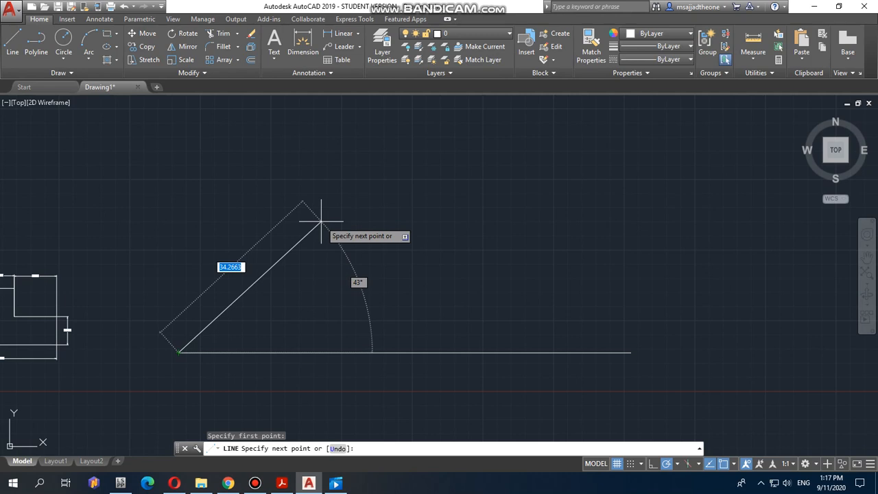
key(F8)
key(F10)
text(<)
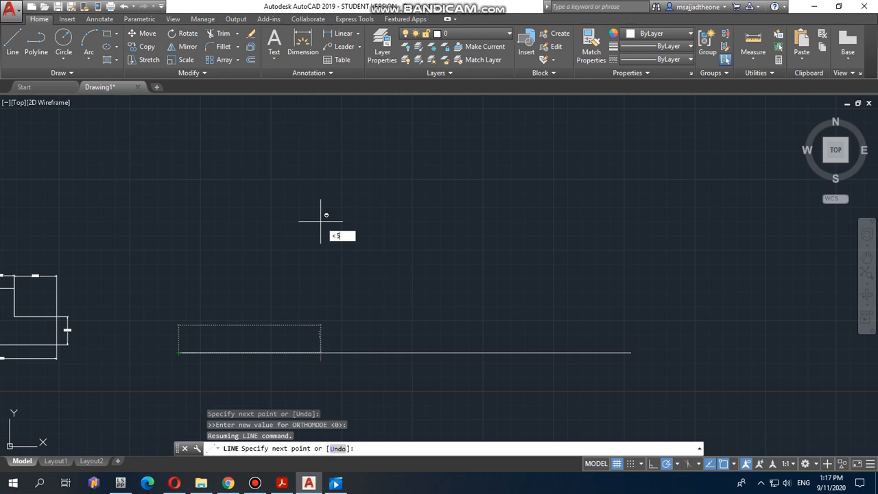
text(58)
key(Return)
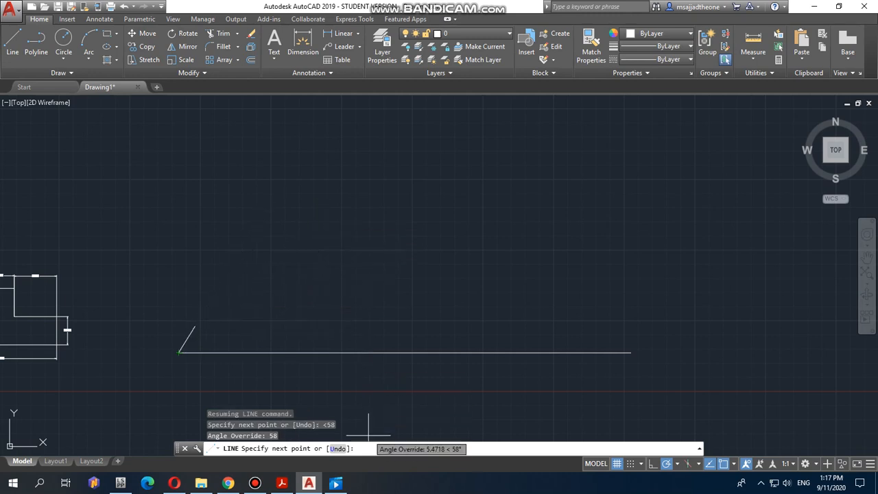
key(alt+Tab)
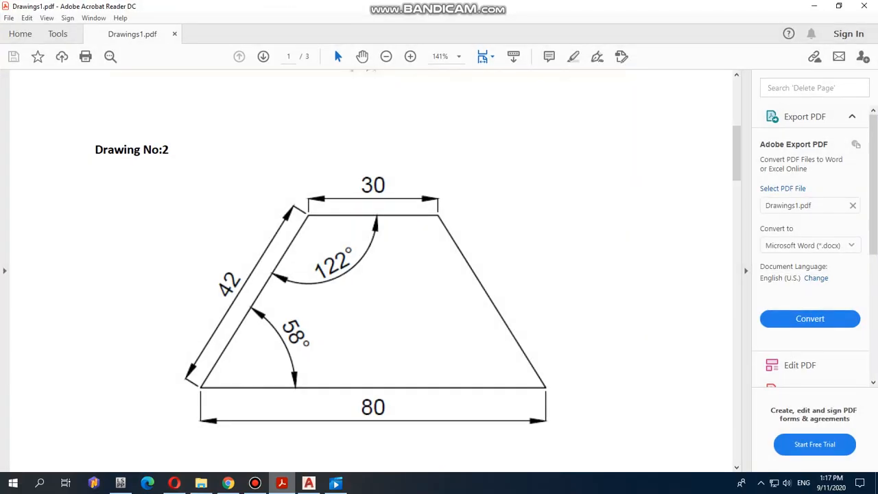
key(alt+Tab)
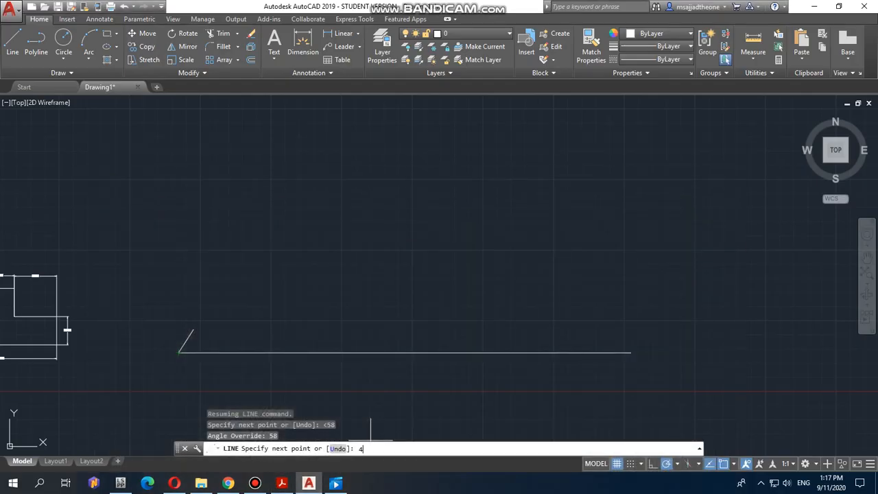
text(42)
key(Return)
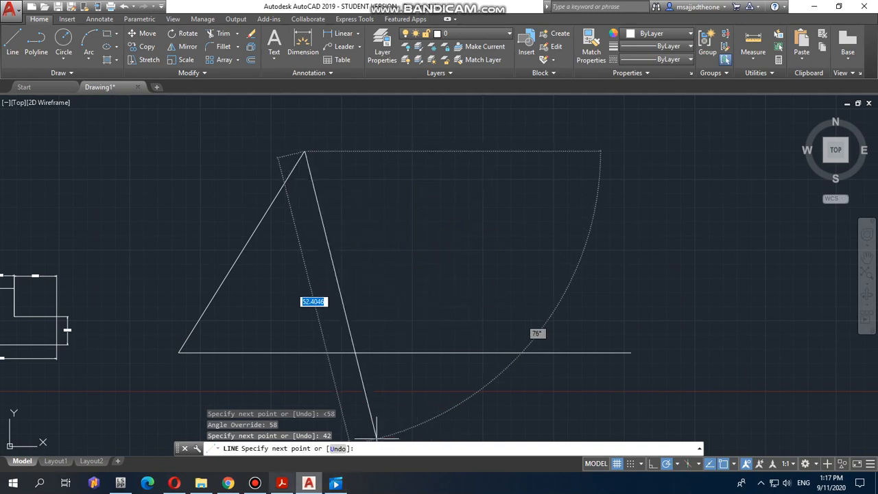
Continue with a horizontal top edge 30 units long towards the right and close the trapezoid at the base line's right end
click(281, 483)
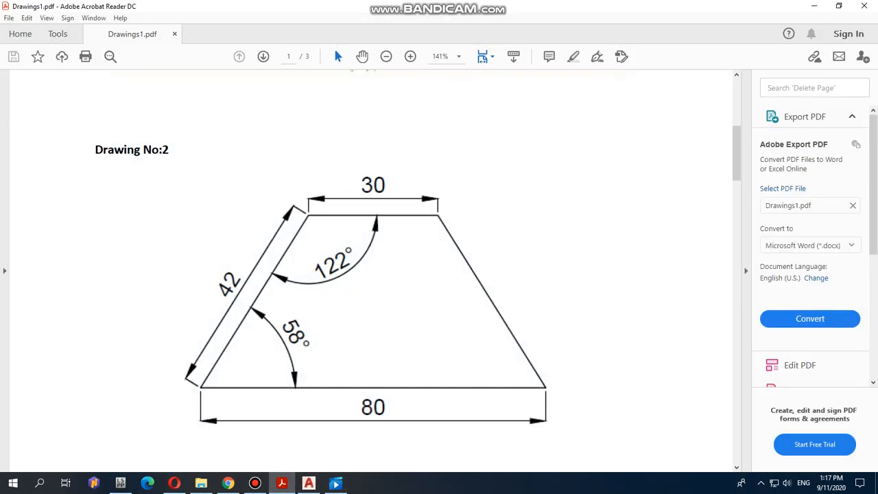
click(281, 483)
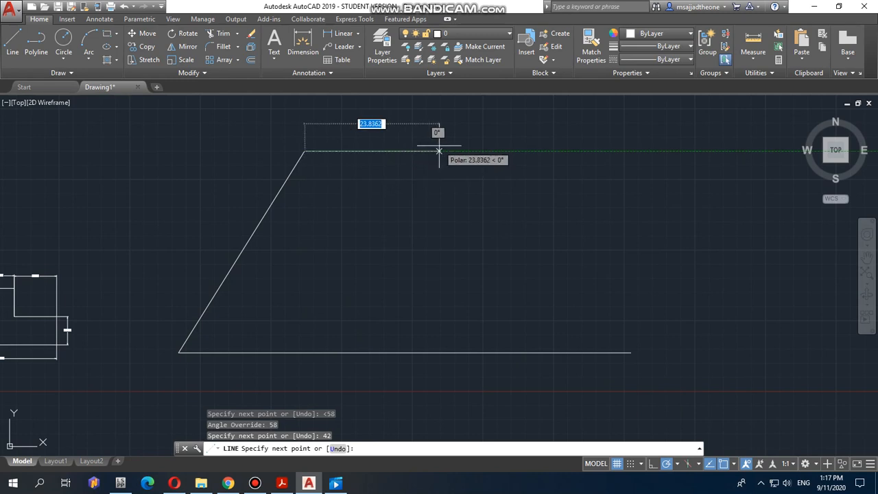
text(30)
key(Return)
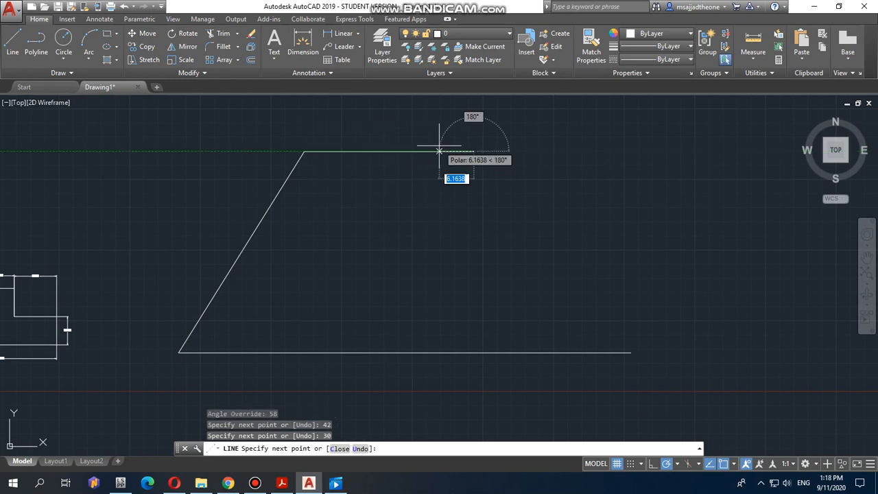
click(630, 353)
key(Escape)
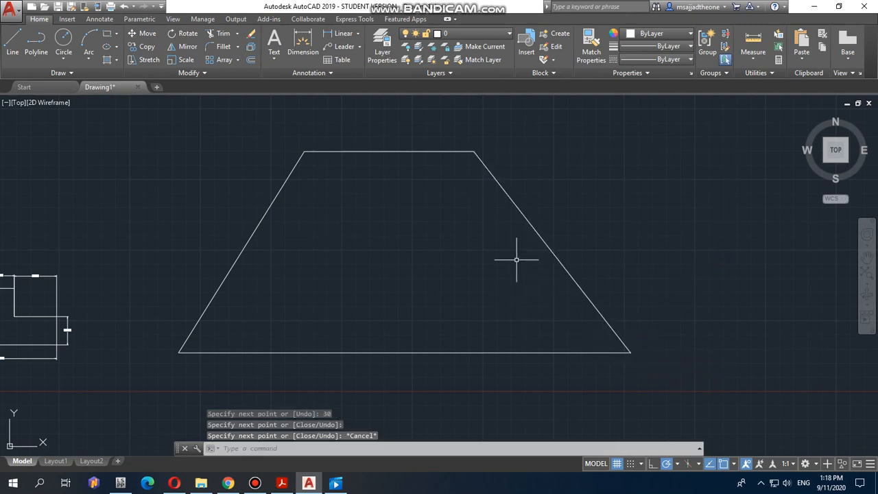
Look over the finished trapezoid and switch to Drawings1.pdf to compare it with Drawing No:2
scroll(388, 235, down, 3)
scroll(374, 241, up, 4)
scroll(375, 241, down, 3)
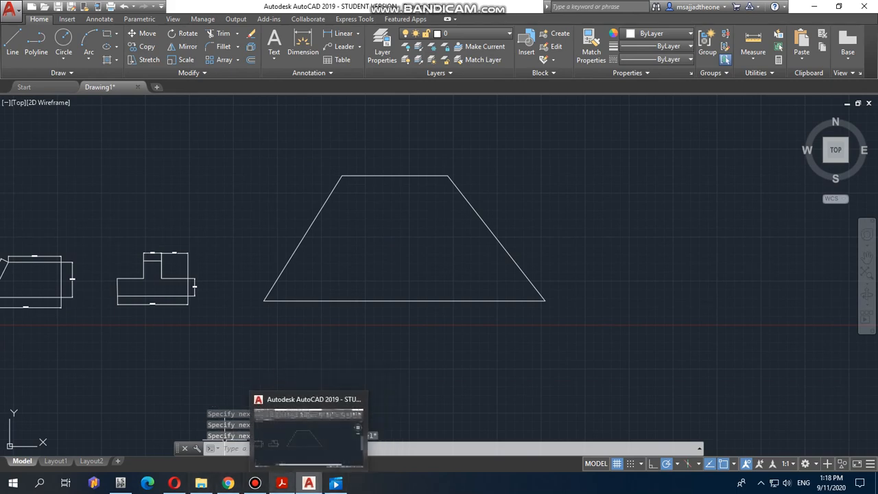
click(281, 483)
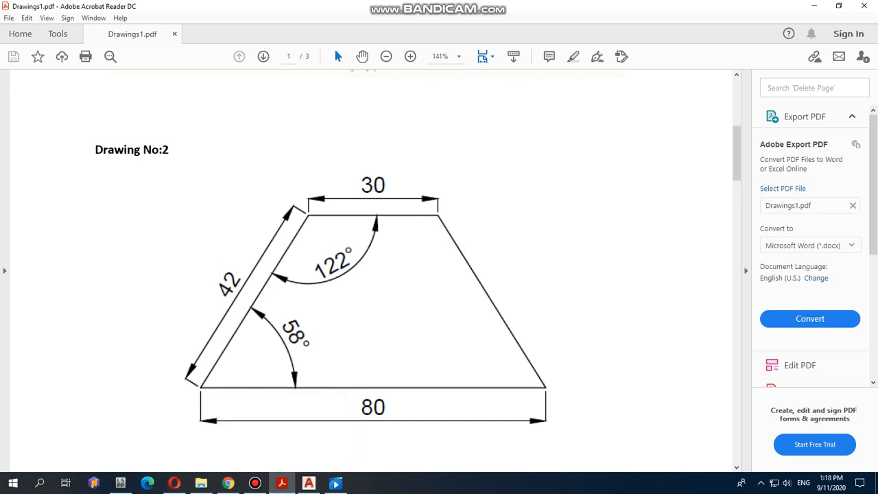
Switch back to AutoCAD and add a linear dimension to the trapezoid's base edge, placed below it
key(alt+Tab)
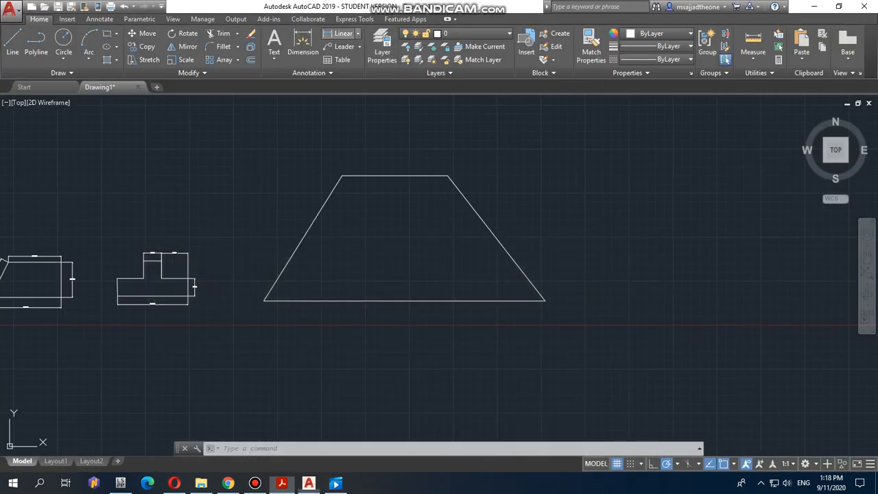
click(342, 33)
click(264, 301)
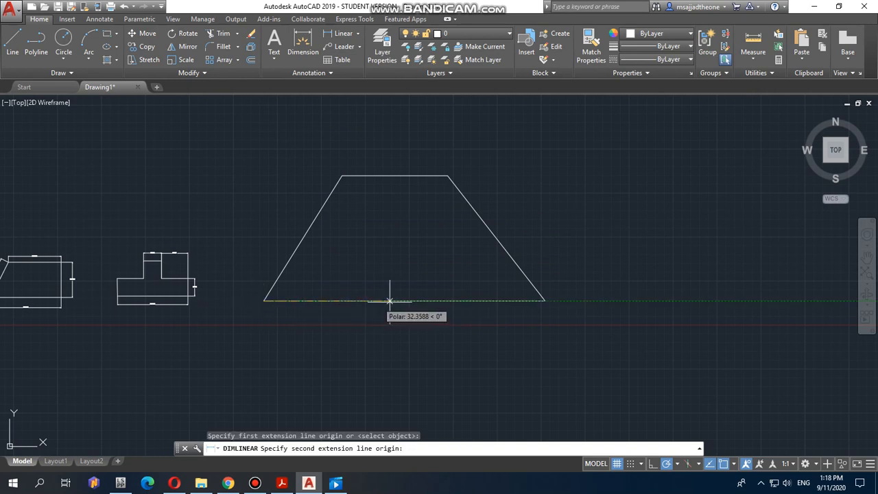
click(545, 300)
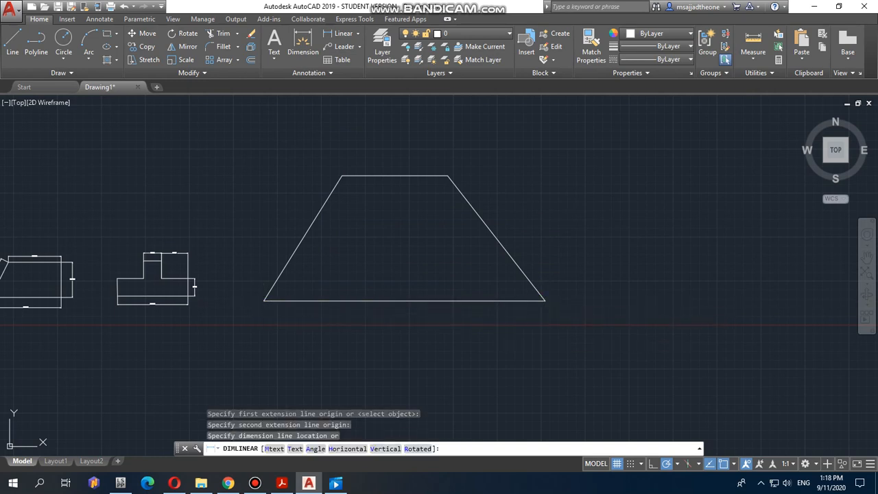
click(468, 328)
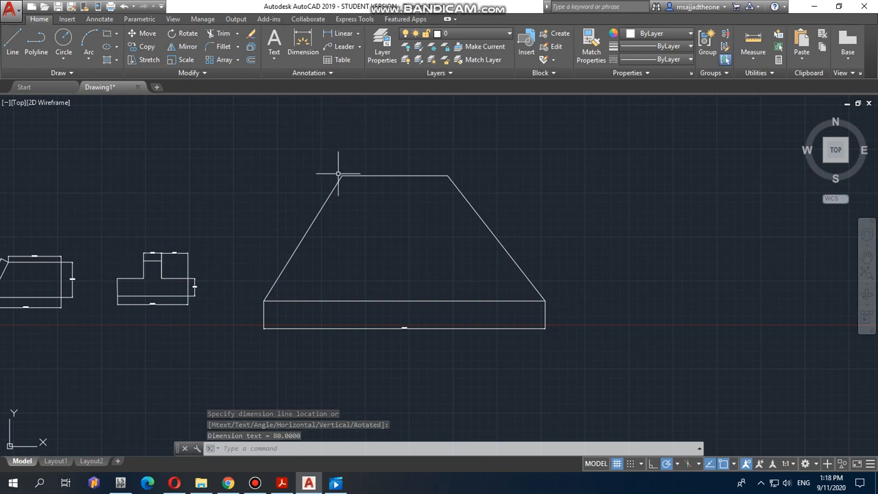
Add a linear dimension to the trapezoid's top edge, placed above it
click(343, 32)
click(341, 176)
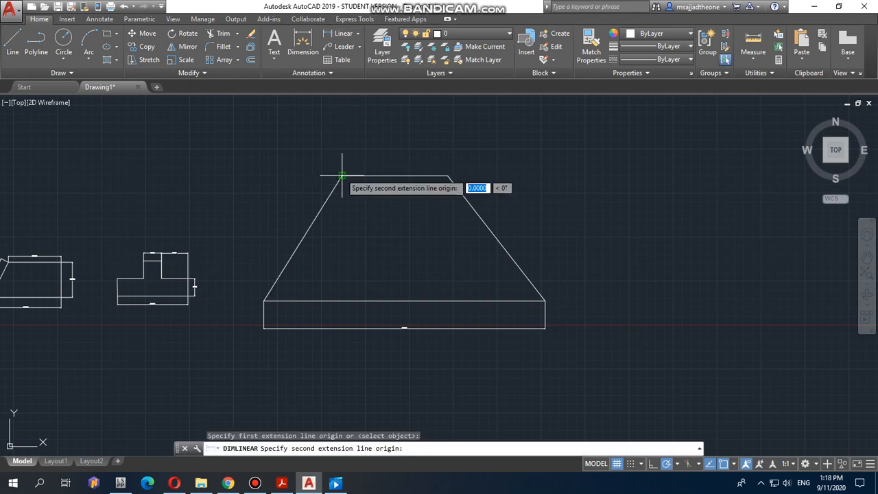
click(447, 176)
click(414, 154)
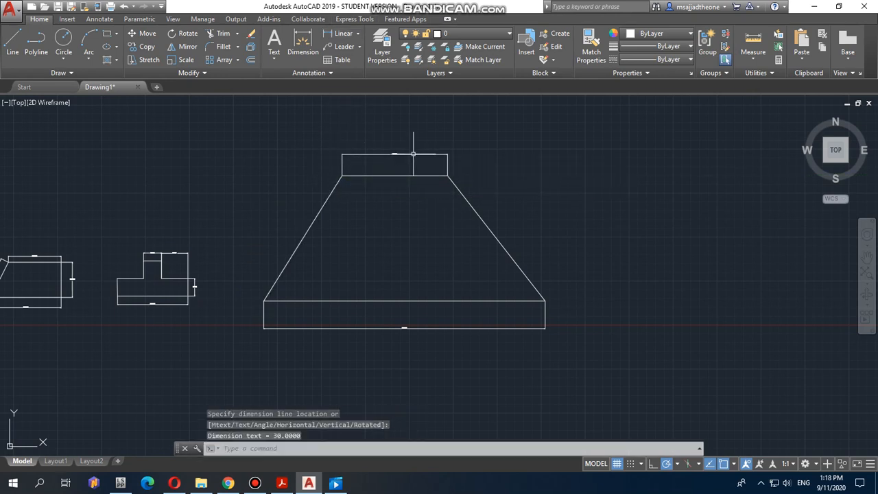
Add an aligned dimension to the trapezoid's slanted left side, placed outside the shape
click(356, 33)
click(341, 44)
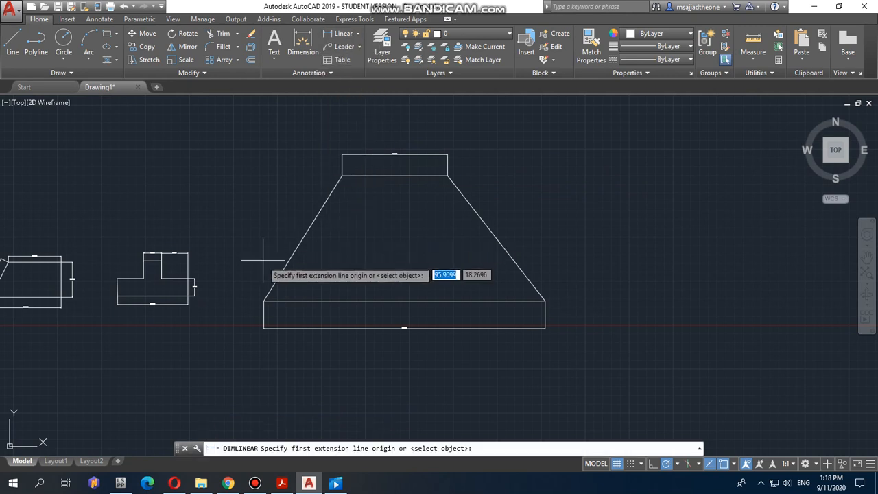
click(357, 33)
click(344, 73)
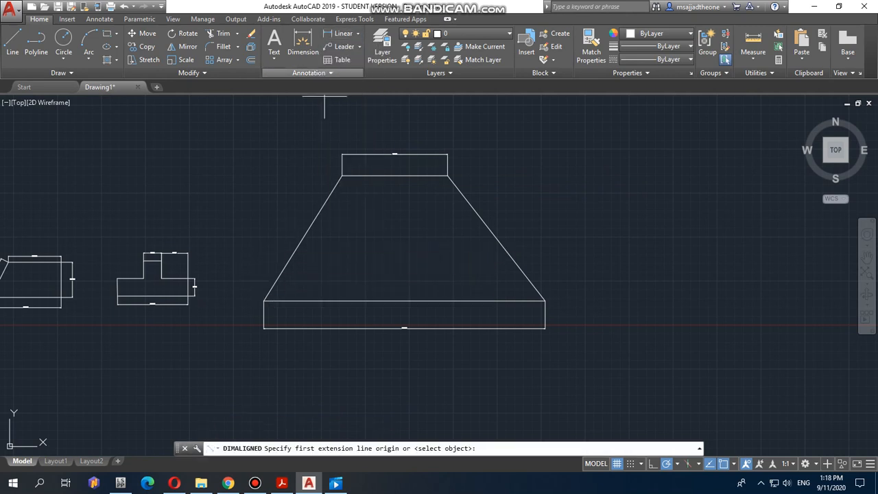
click(264, 300)
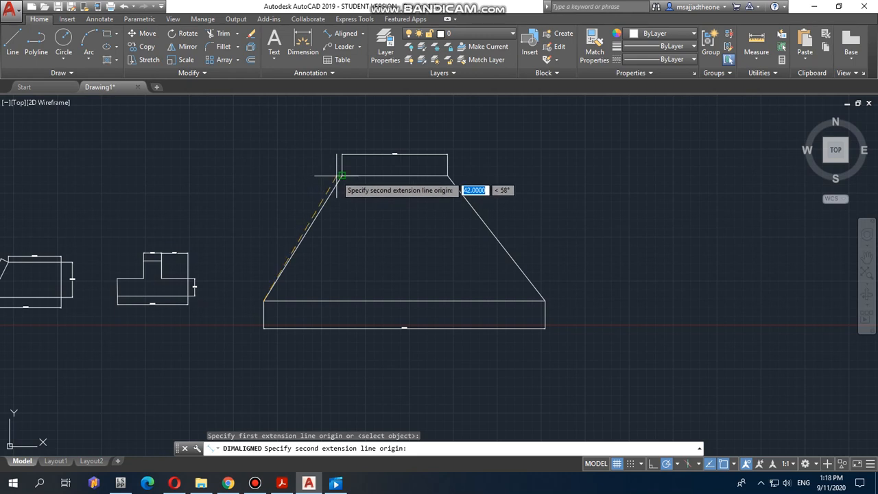
click(341, 176)
click(305, 171)
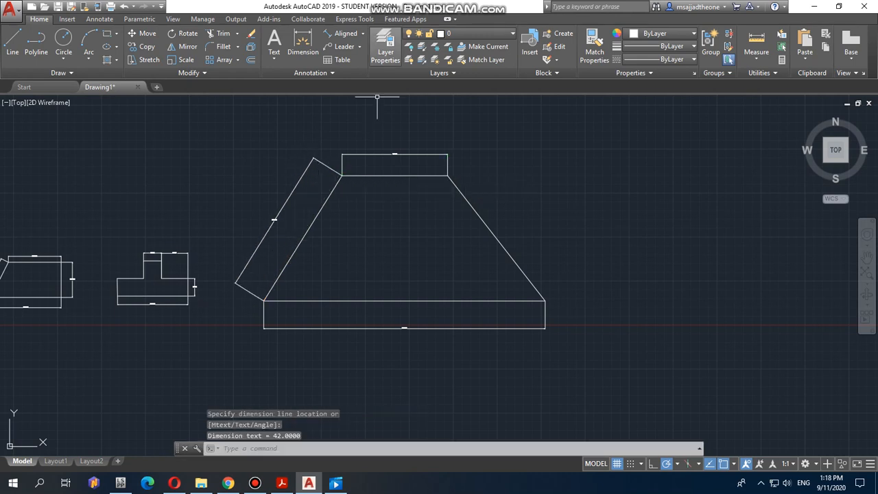
Check the angles in Drawings1.pdf, return to AutoCAD and add an angular dimension between the trapezoid's left side and base
click(362, 33)
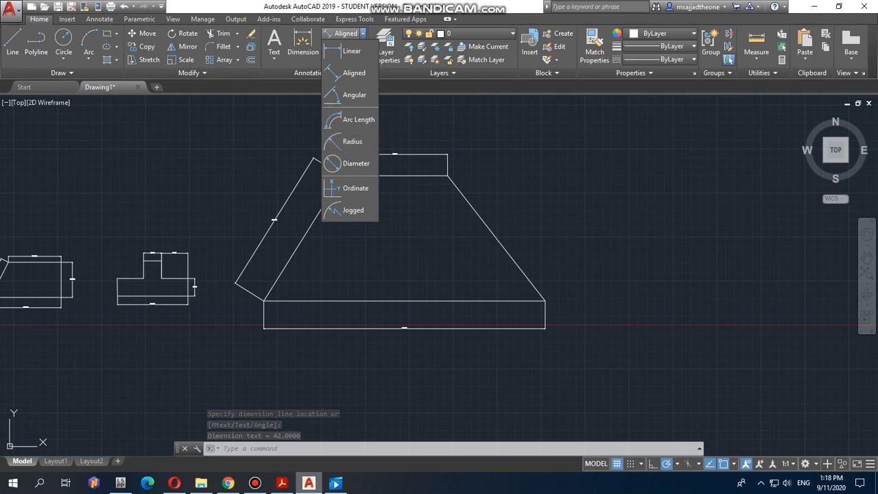
click(281, 483)
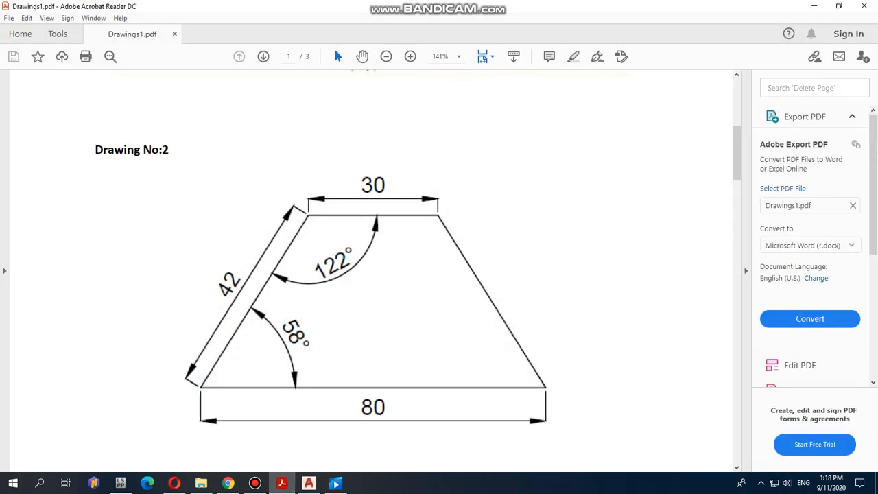
click(309, 483)
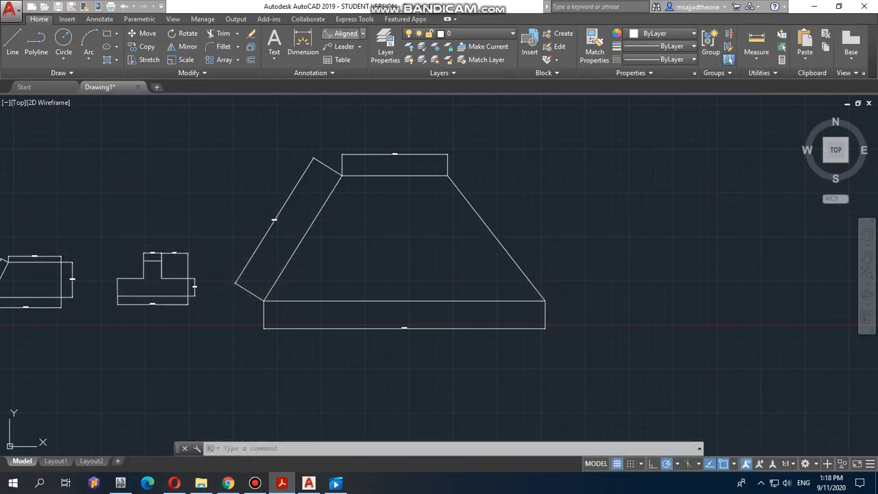
click(362, 33)
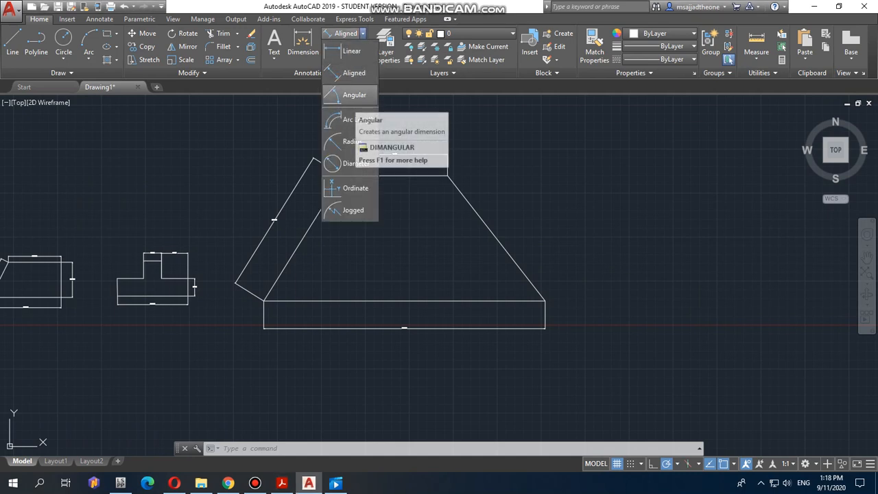
click(350, 94)
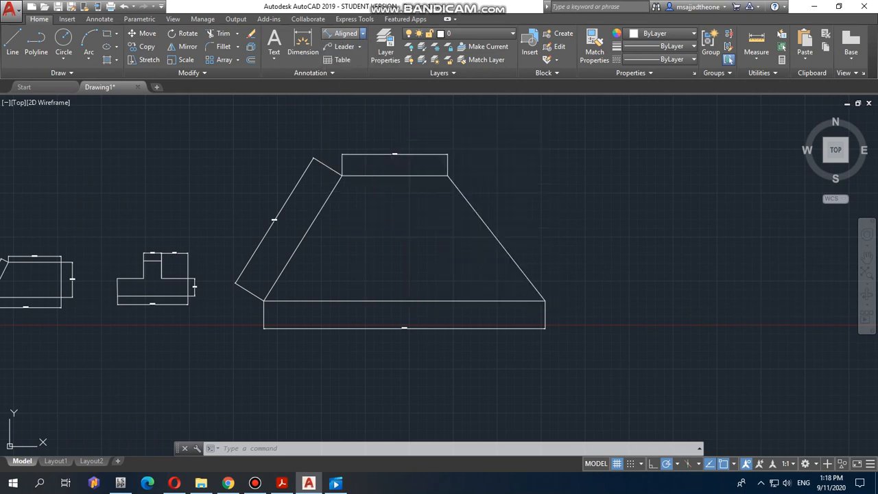
click(280, 271)
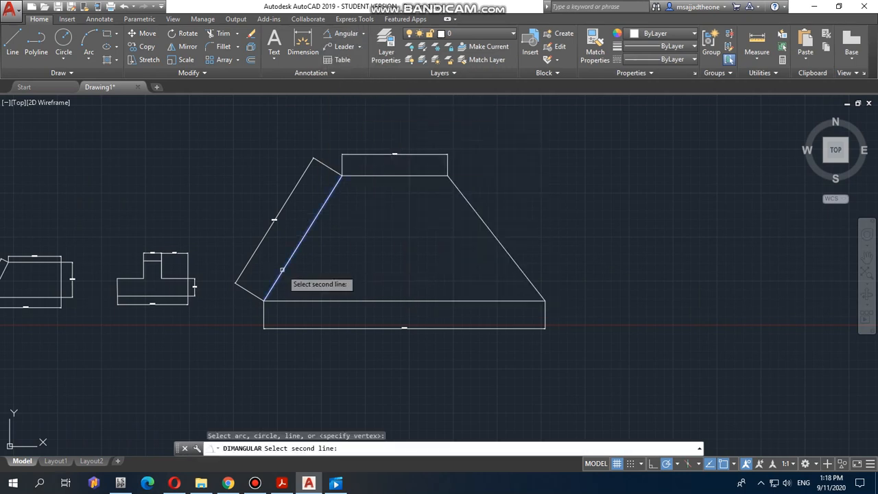
click(304, 300)
click(309, 280)
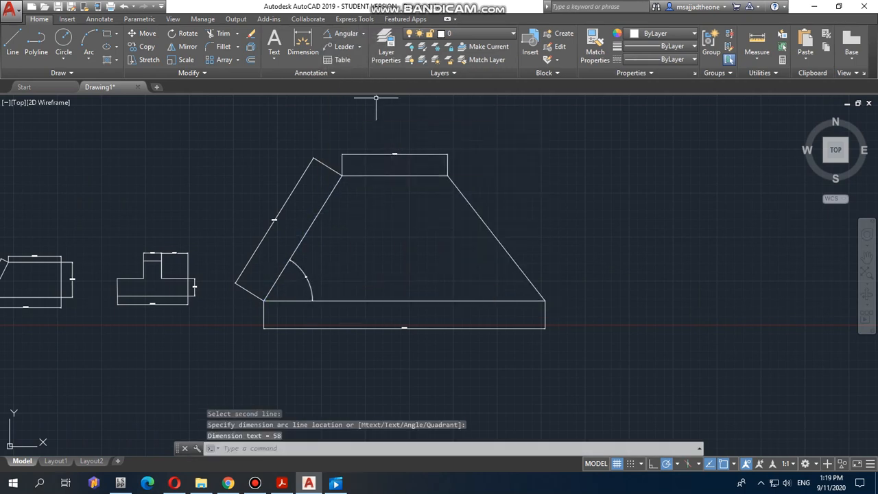
Add an angular dimension between the trapezoid's left side and top edge, placed inside the shape
click(363, 33)
click(350, 95)
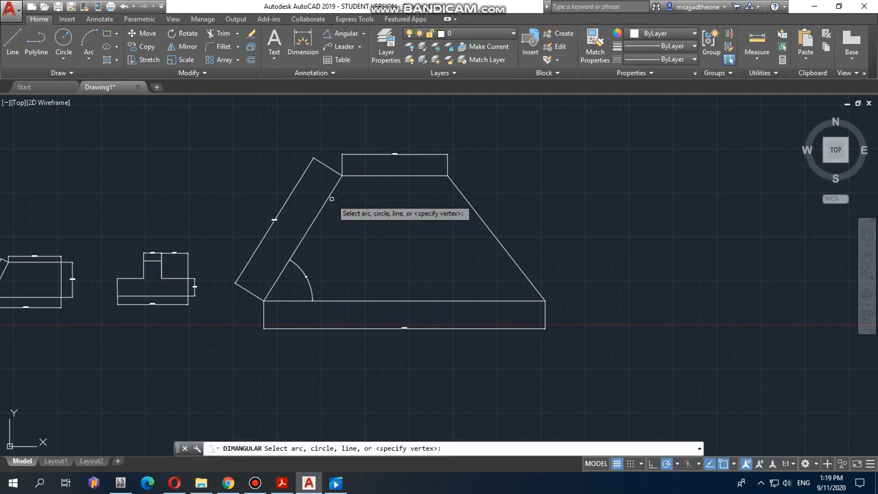
click(327, 201)
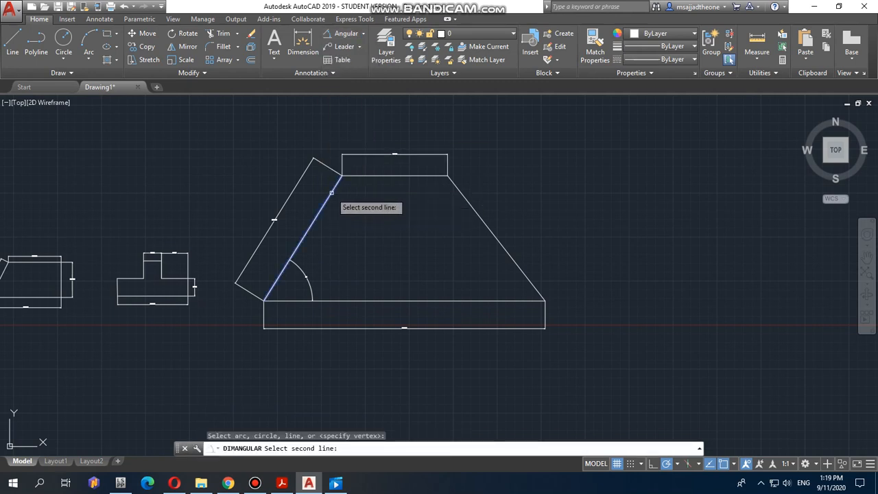
click(375, 176)
click(372, 192)
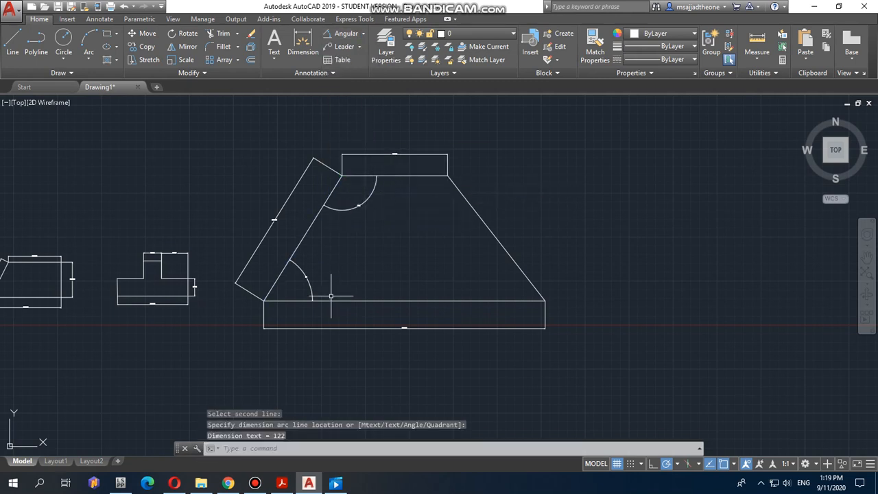
Inspect the trapezoid's dimensions up close and from a distance to judge how readable their text is
scroll(303, 280, down, 5)
scroll(304, 280, up, 8)
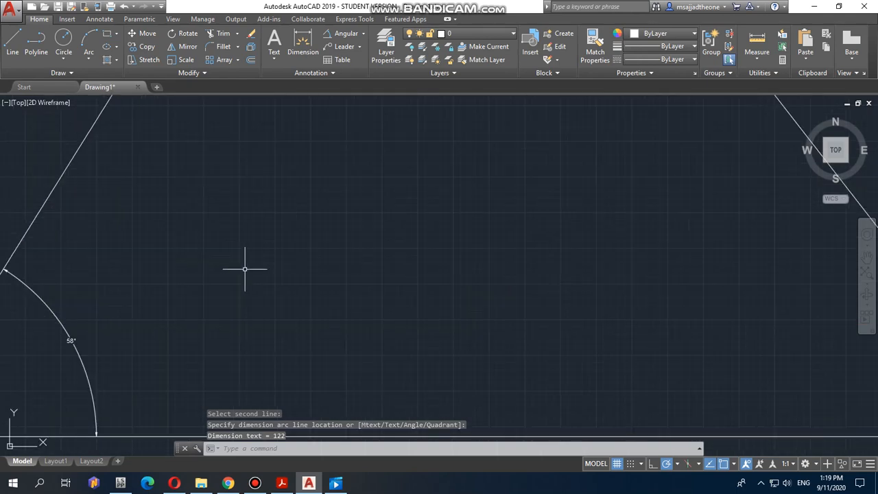
scroll(234, 267, down, 4)
middle_drag(188, 265, 363, 272)
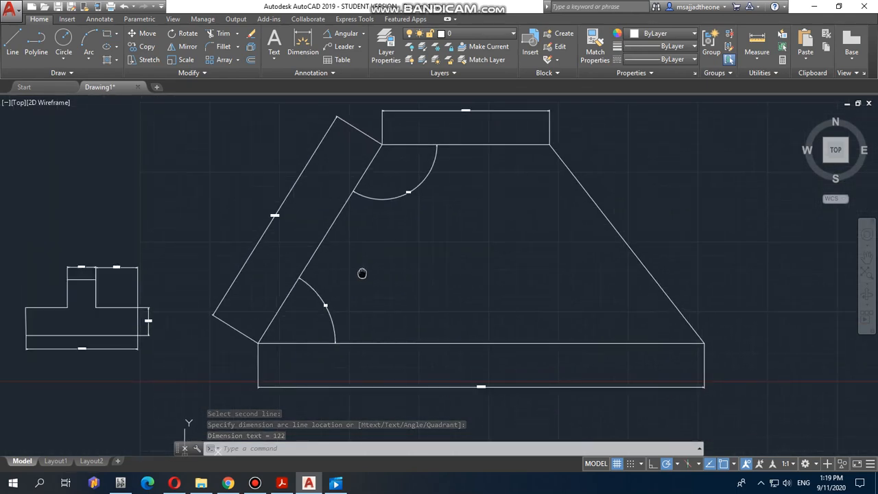
scroll(301, 271, up, 3)
middle_drag(336, 275, 231, 341)
scroll(361, 251, down, 2)
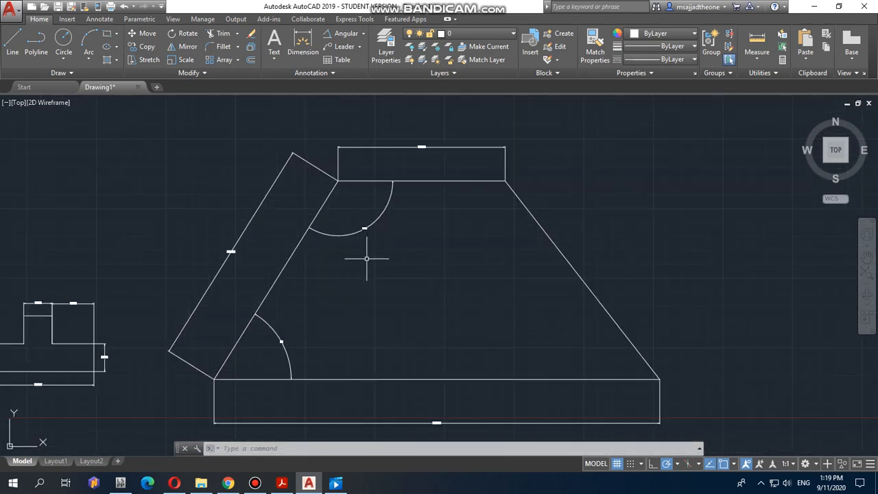
Run the DIMSTYLE command and open the Standard dimension style for modification
click(293, 448)
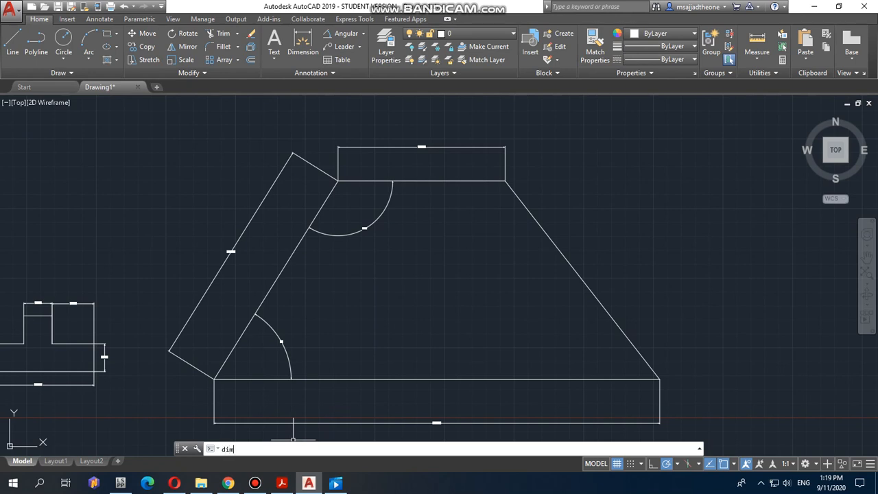
text(dimsty)
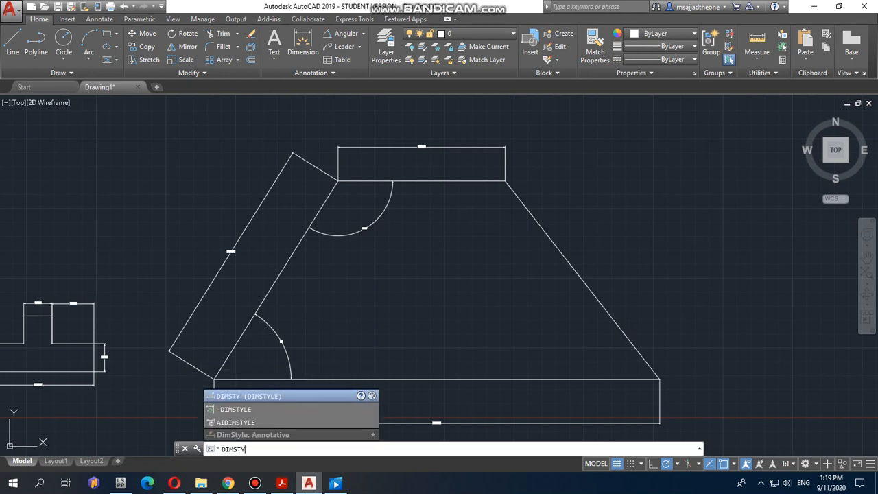
key(Down)
key(Down)
key(Up)
key(Up)
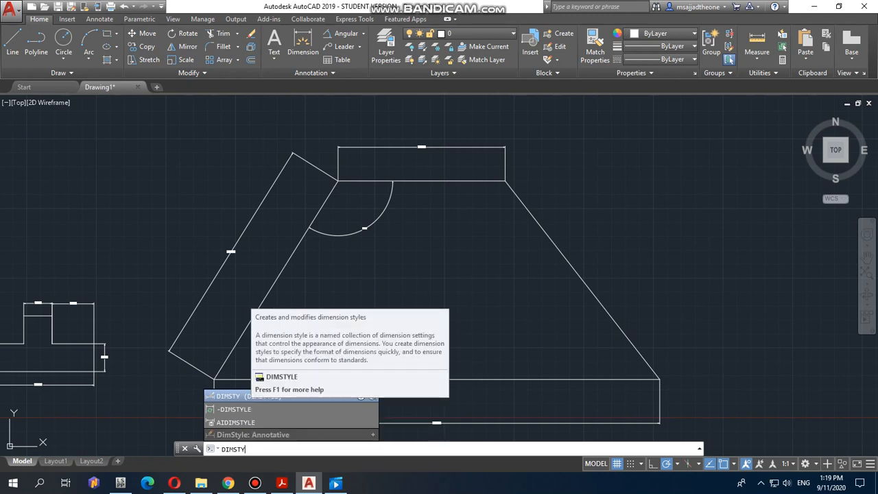
key(Down)
key(Down)
key(Right)
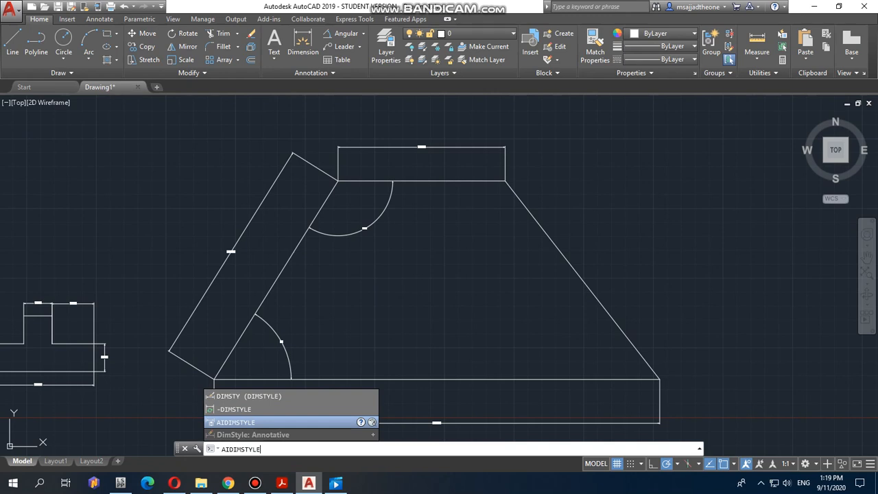
key(Up)
key(Up)
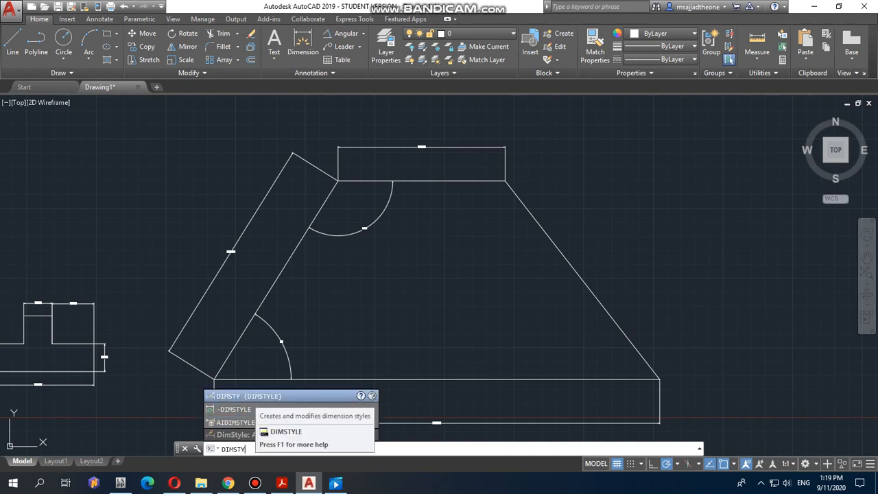
key(Return)
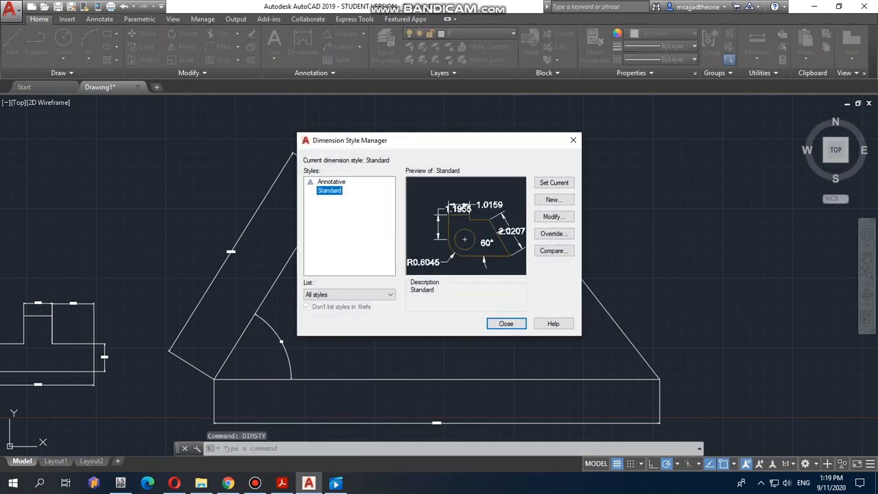
click(553, 217)
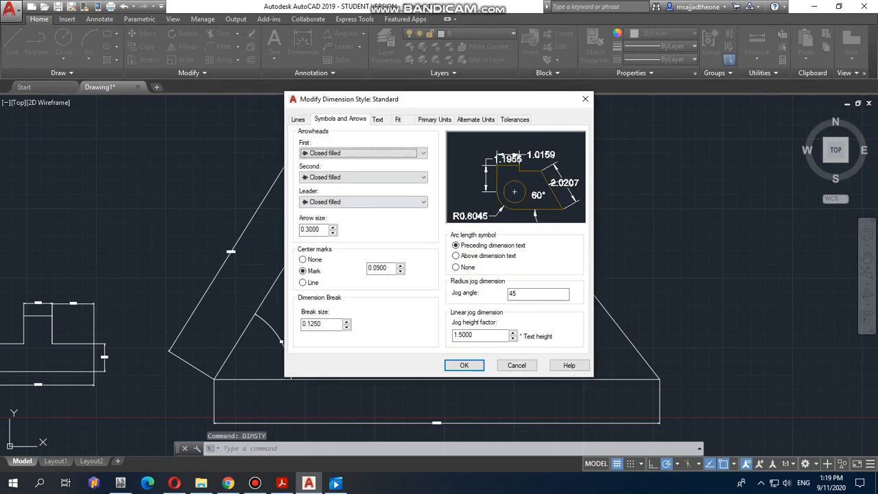
Set the Standard dimension style's text height to 1
click(378, 119)
click(398, 119)
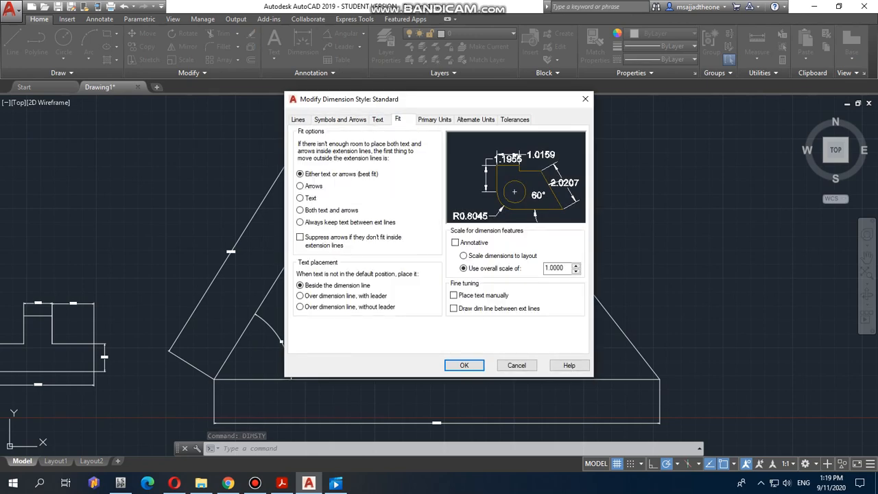
click(340, 119)
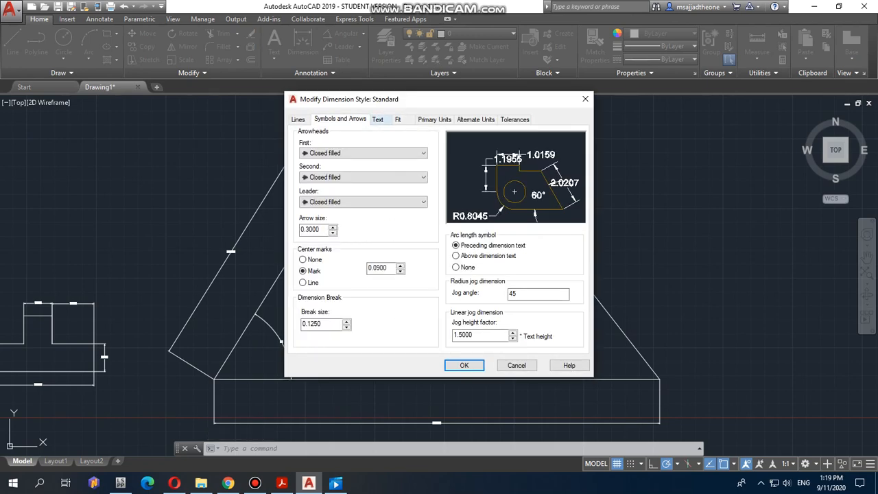
click(378, 119)
click(340, 120)
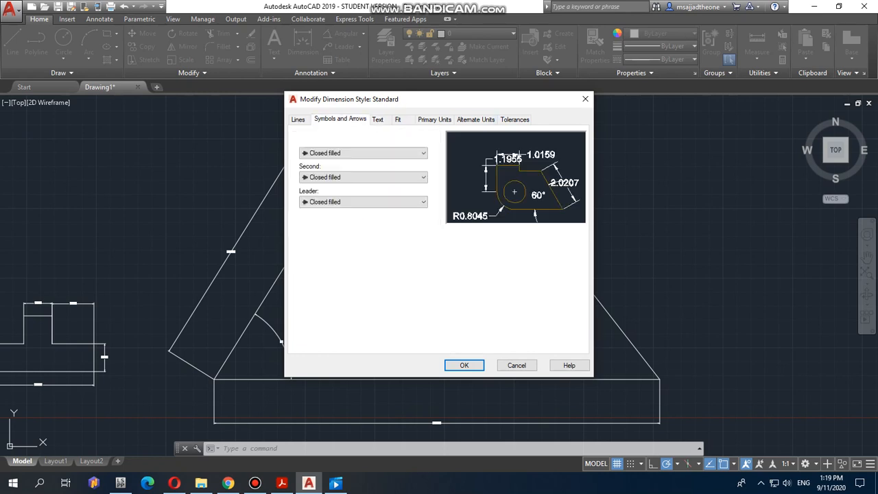
click(378, 119)
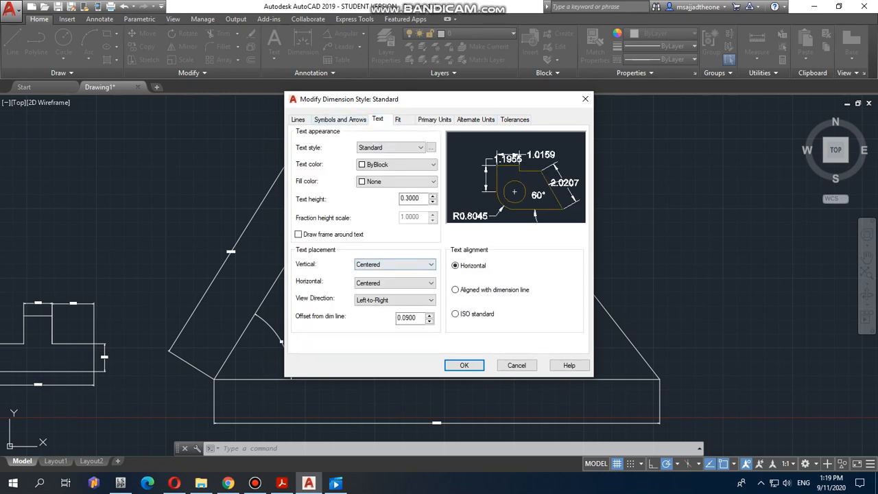
double_click(419, 198)
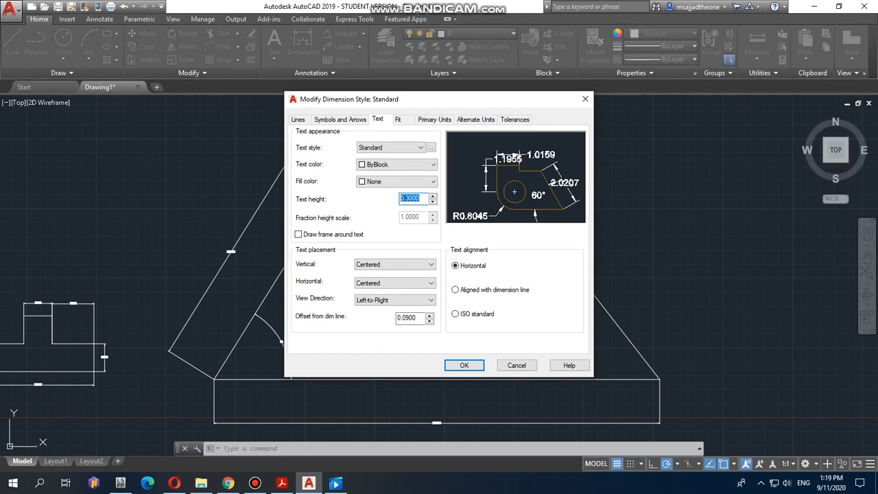
text(1)
Set the Standard dimension style's arrow size to 1, apply the changes and close the Dimension Style Manager
click(340, 120)
double_click(313, 229)
text(1)
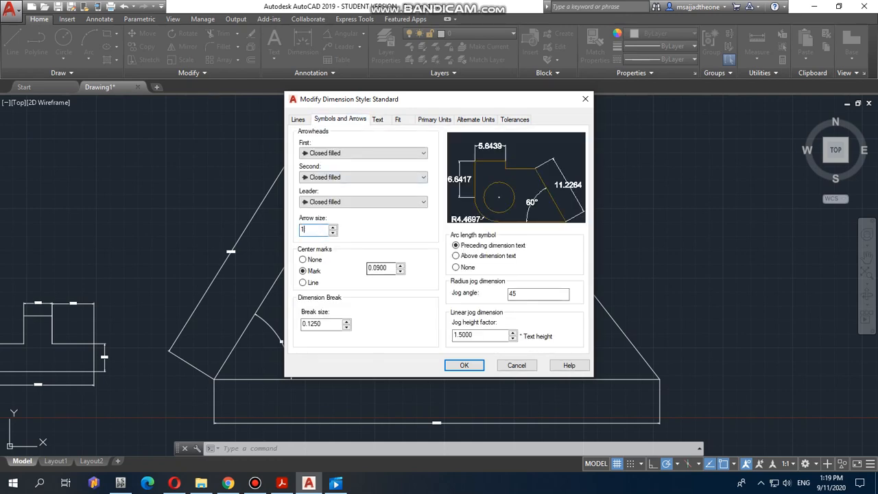
click(464, 365)
click(506, 323)
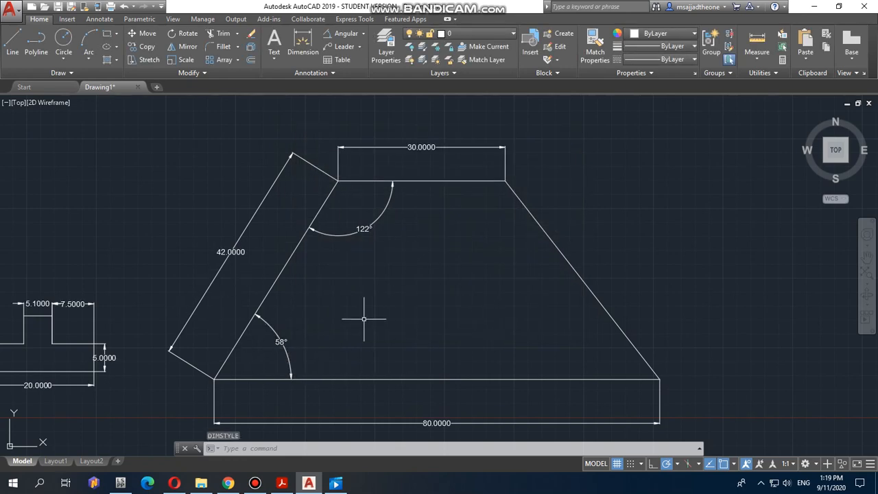
Inspect the trapezoid's dimensions at different scales, switch to Drawings1.pdf in Acrobat Reader and examine the shape and dimensions of Drawing No:3
mouse_move(321, 302)
middle_down()
mouse_move(546, 286)
mouse_move(345, 299)
middle_up()
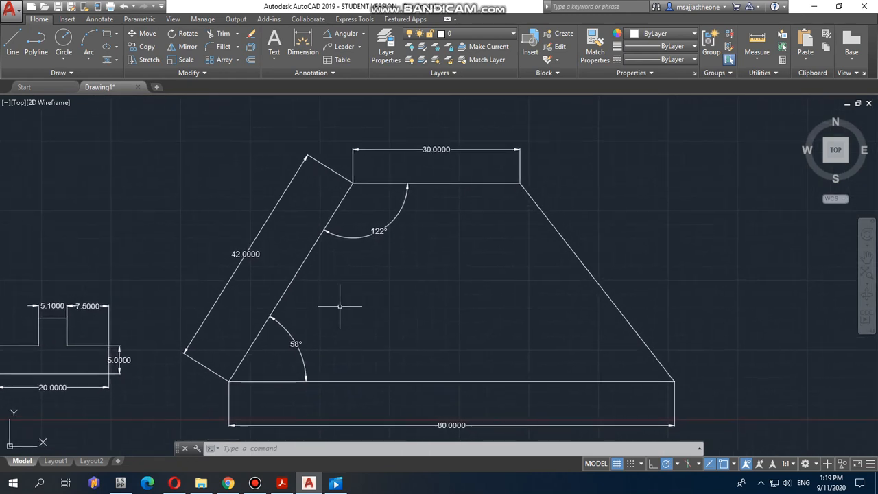
middle_drag(464, 316, 162, 310)
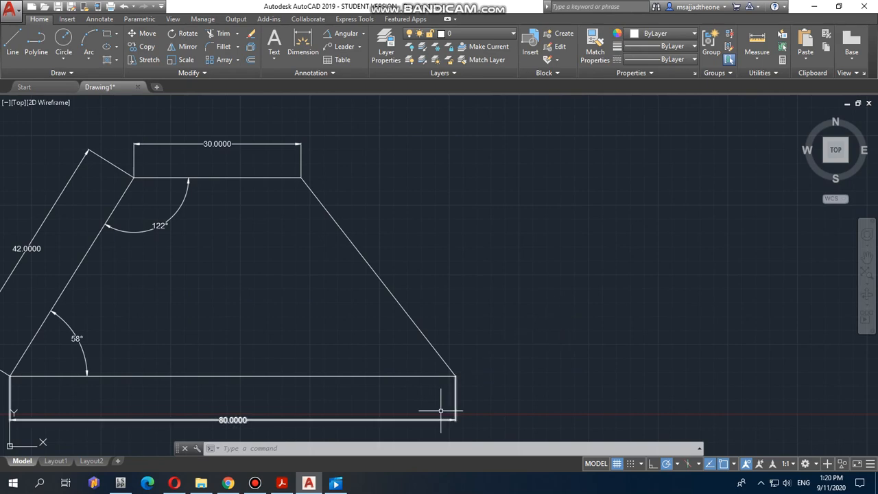
scroll(337, 329, down, 5)
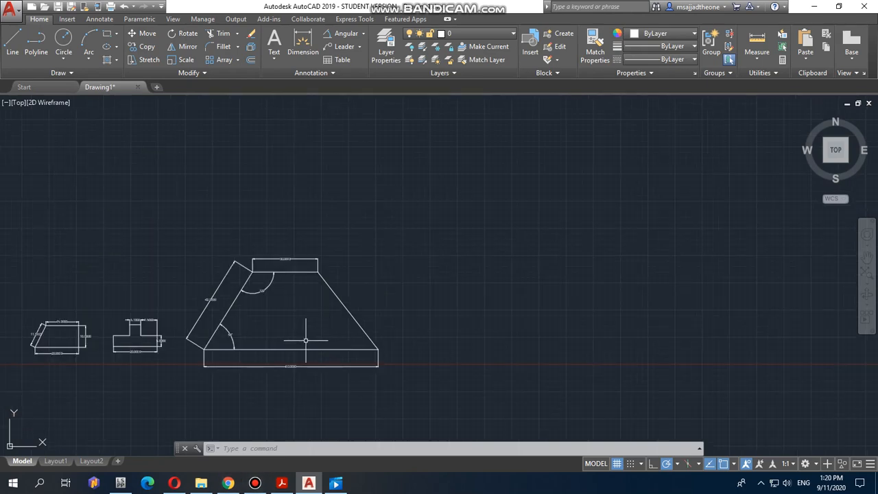
scroll(302, 339, up, 6)
scroll(295, 343, down, 4)
click(282, 483)
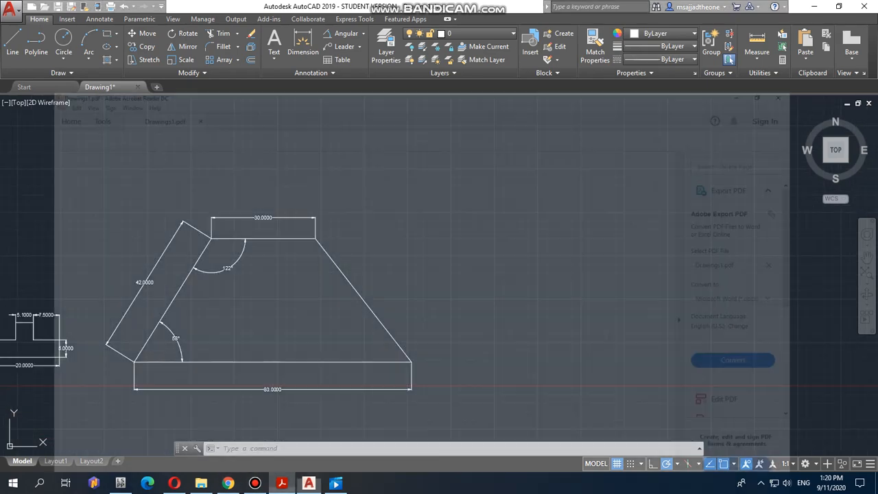
scroll(370, 270, down, 10)
scroll(371, 270, down, 5)
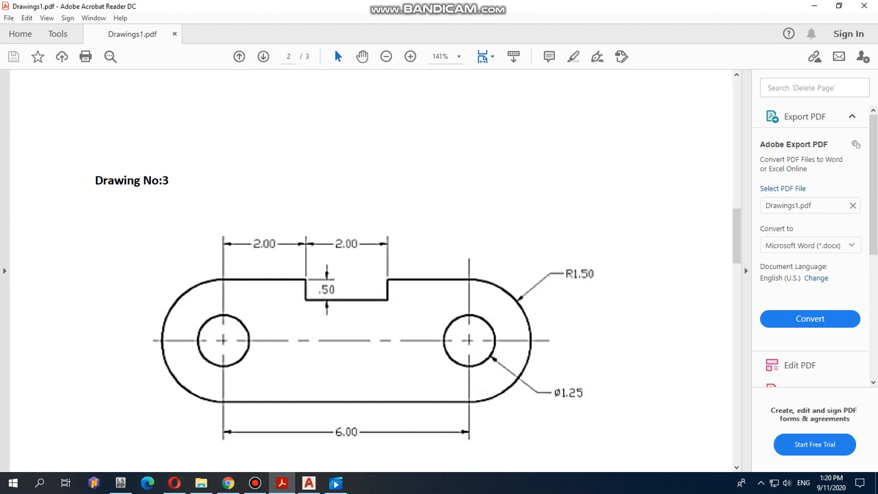
scroll(370, 270, down, 2)
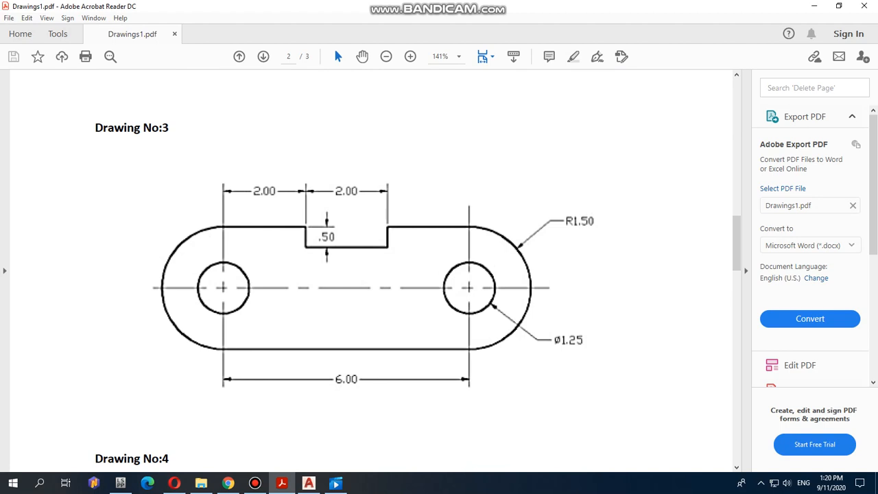
scroll(405, 243, down, 3)
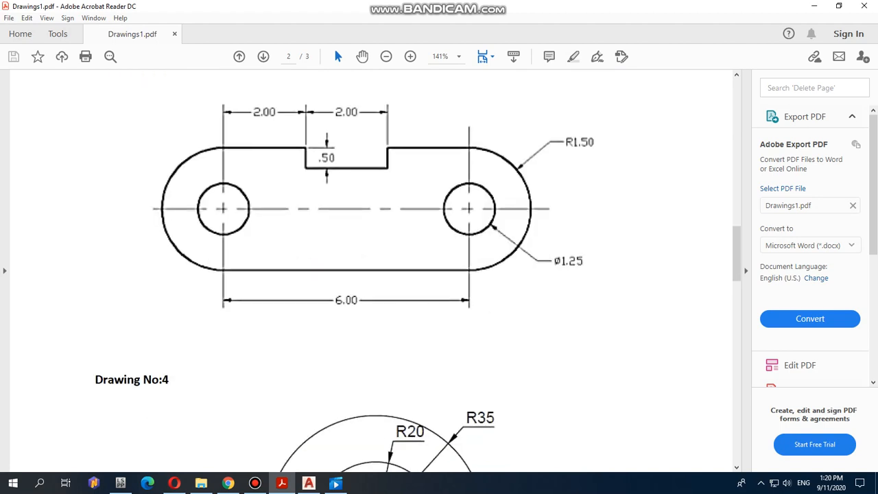
scroll(381, 353, down, 5)
scroll(381, 354, up, 8)
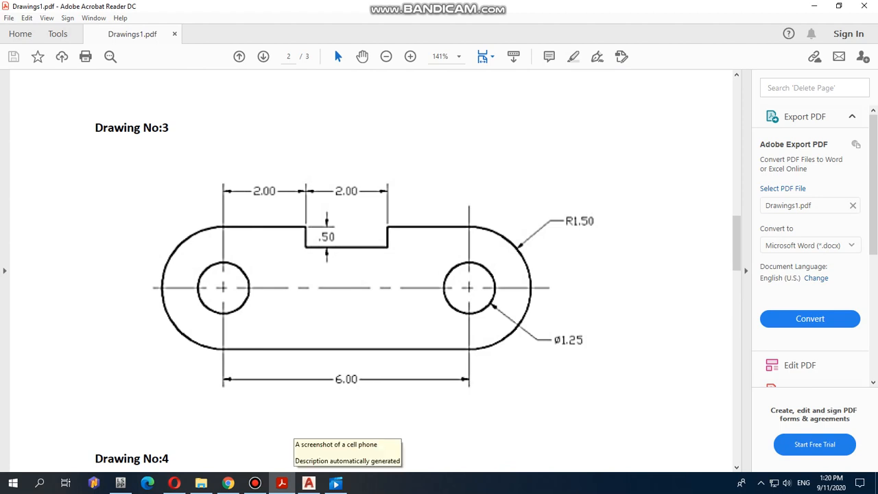
click(254, 483)
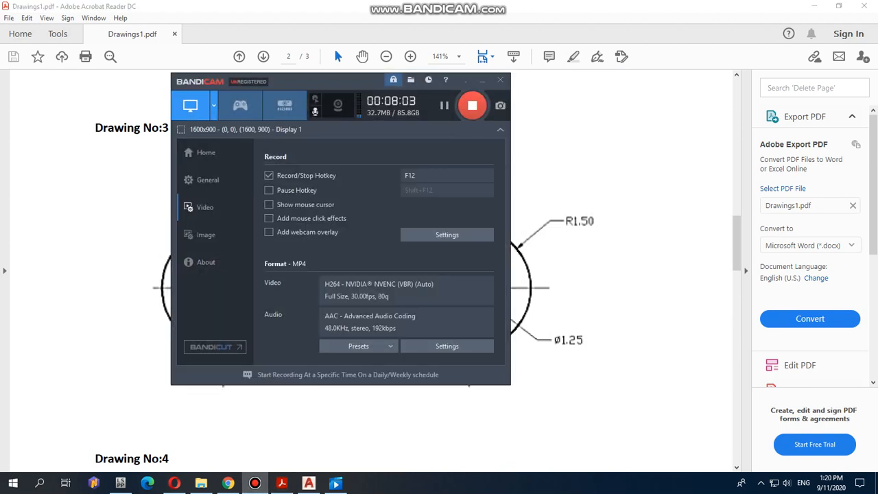